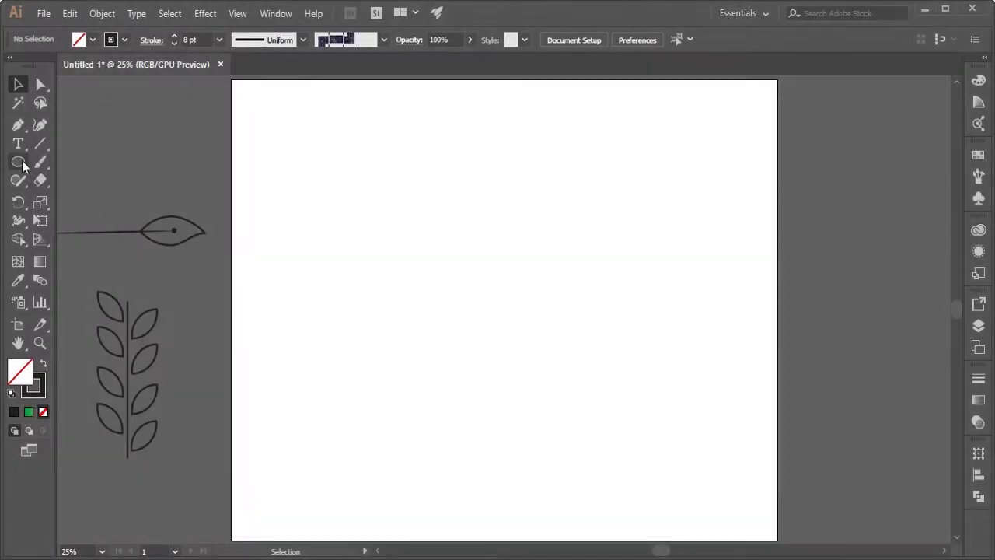
# Draw a circle, place an overlapping copy to its right, and select both circles
pyautogui.click(21, 162)
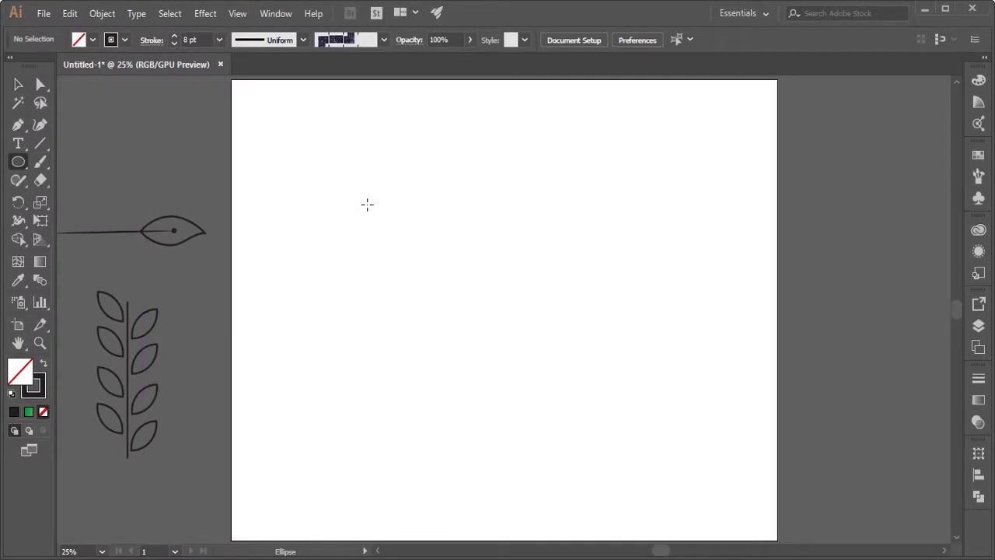
pyautogui.moveTo(368, 205); pyautogui.dragTo(473, 318)
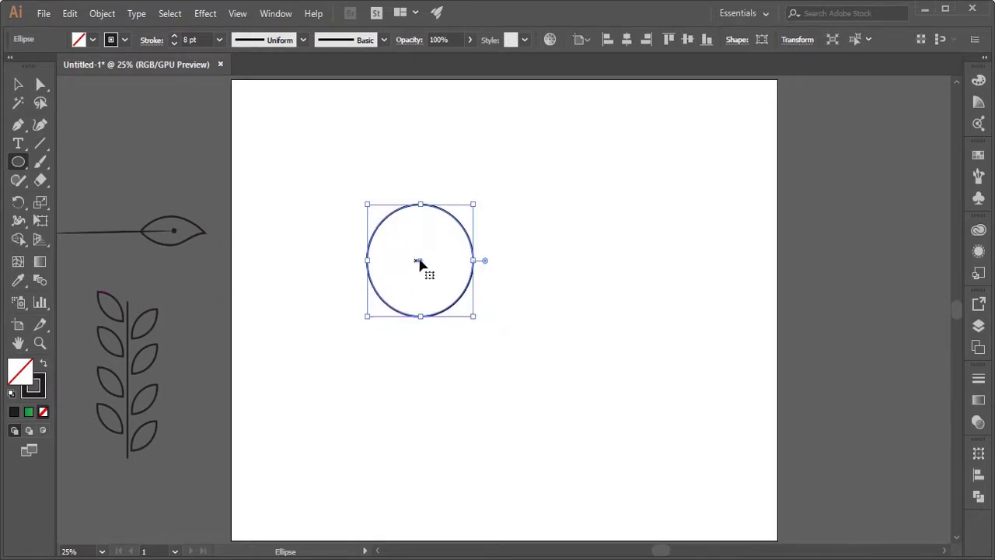
pyautogui.keyDown('alt'); pyautogui.moveTo(420, 265); pyautogui.dragTo(498, 264); pyautogui.keyUp('alt')
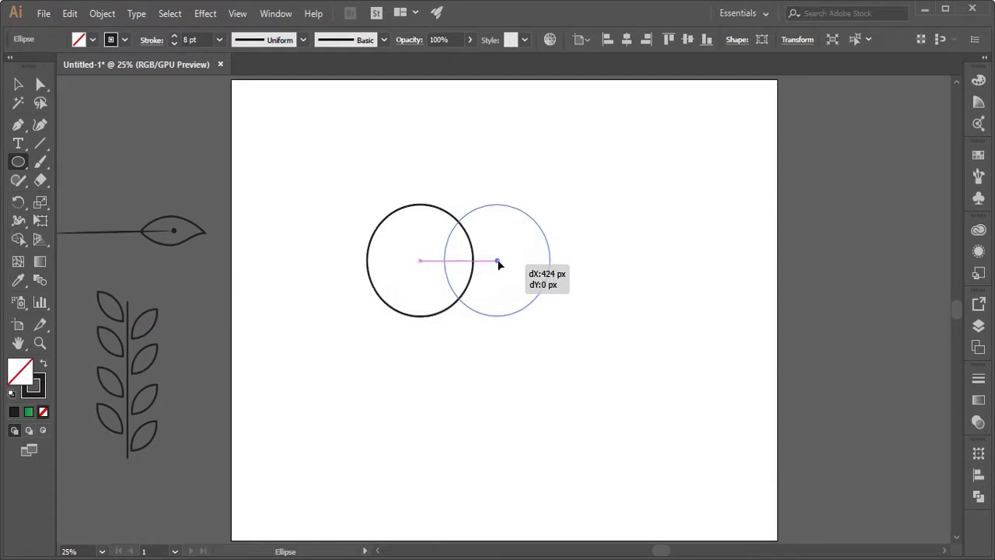
pyautogui.keyDown('alt'); pyautogui.moveTo(498, 262); pyautogui.dragTo(498, 262); pyautogui.keyUp('alt')
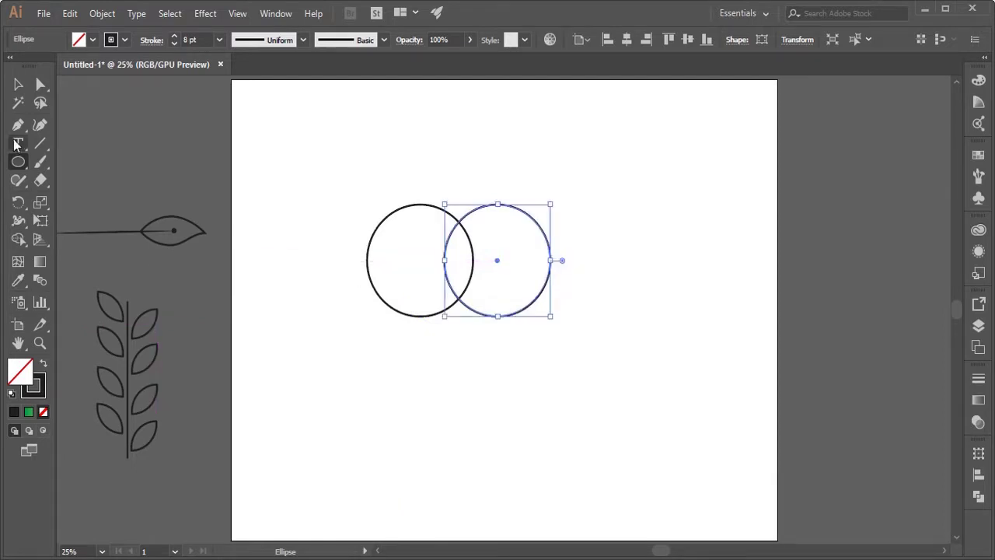
pyautogui.click(18, 84)
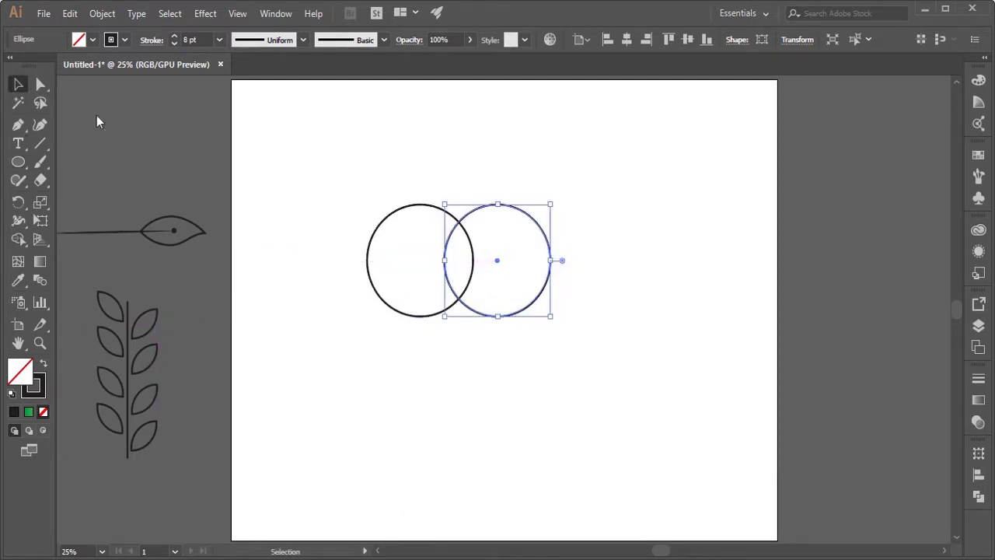
pyautogui.keyDown('shift'); pyautogui.click(365, 263); pyautogui.keyUp('shift')
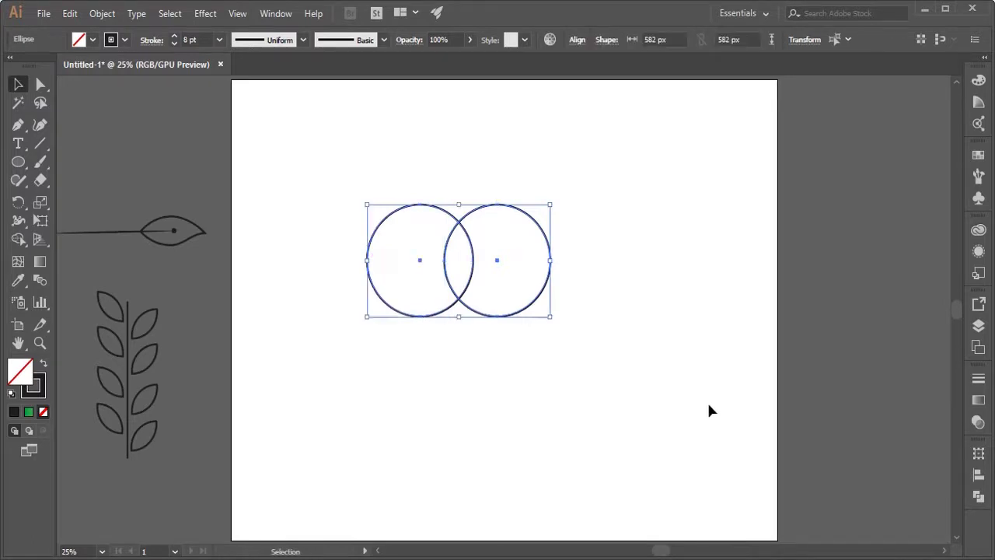
# Intersect the two circles with Pathfinder and rotate the lens 90° to lie horizontally
pyautogui.click(978, 497)
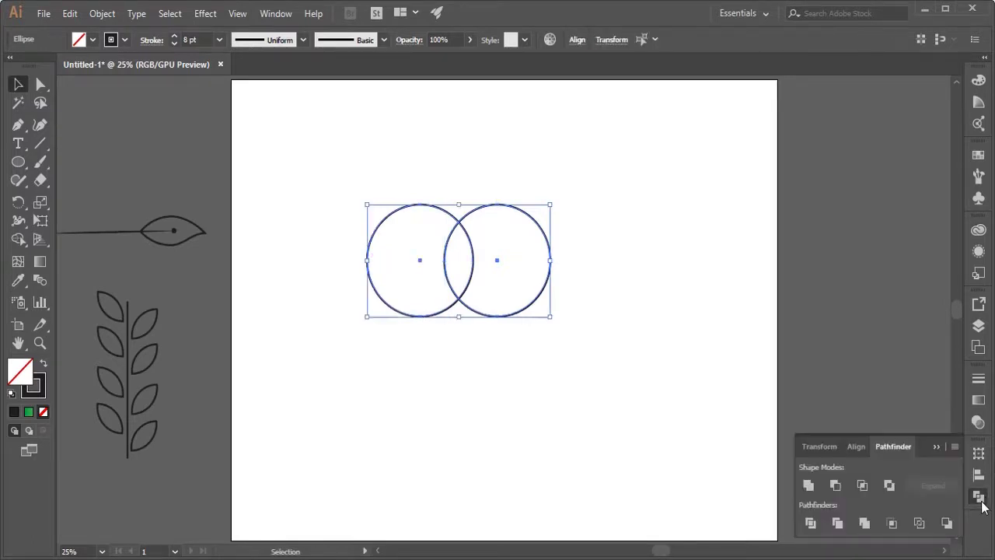
pyautogui.click(888, 486)
pyautogui.click(580, 348)
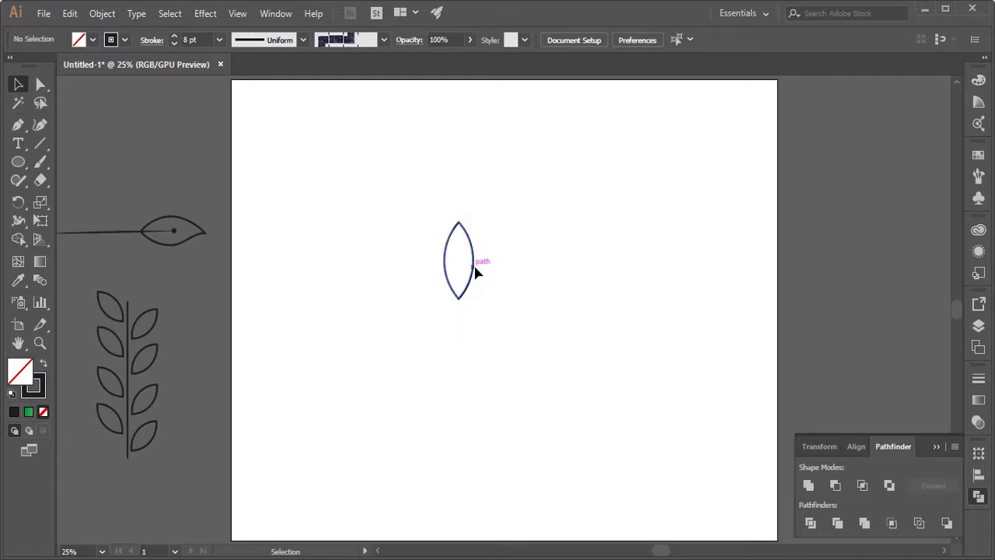
pyautogui.moveTo(428, 200); pyautogui.dragTo(512, 252)
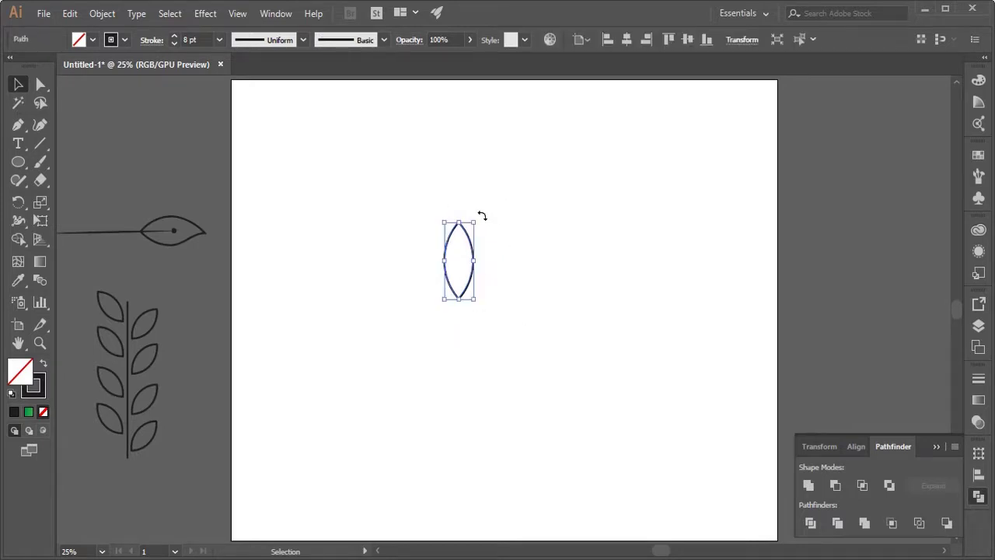
pyautogui.moveTo(482, 215); pyautogui.dragTo(509, 289)
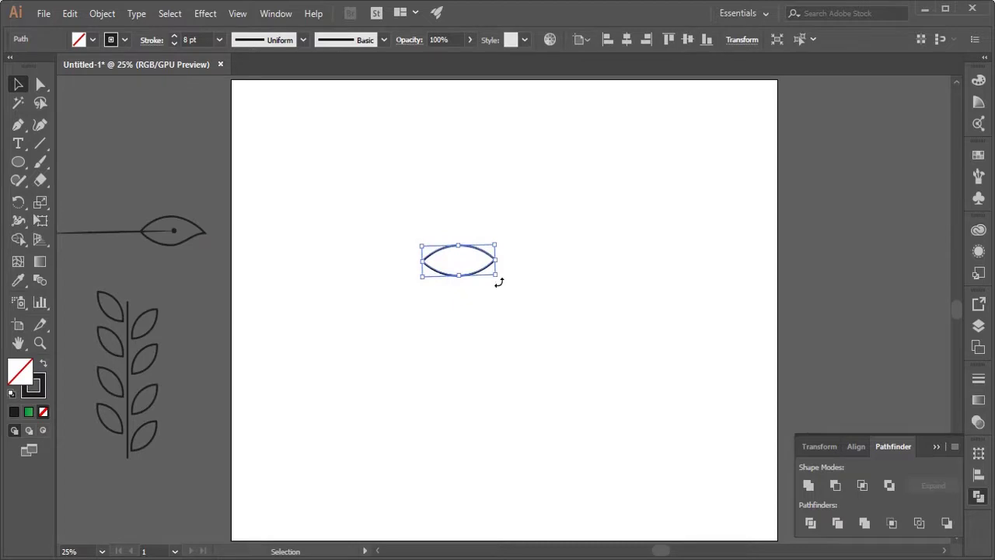
pyautogui.moveTo(499, 281); pyautogui.dragTo(500, 282)
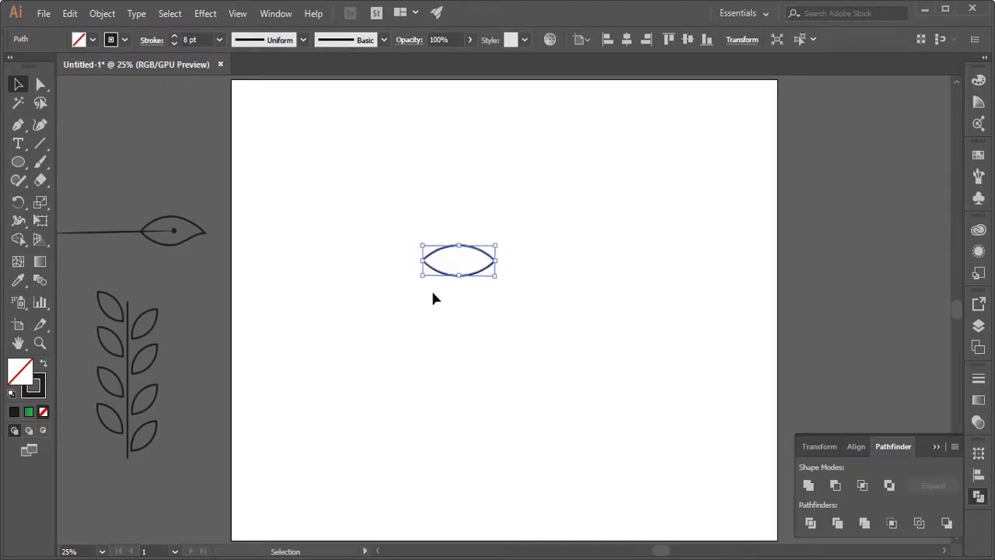
pyautogui.click(432, 334)
# Reshape the lens's right anchor into a pointed, slightly curled leaf tip
pyautogui.click(41, 86)
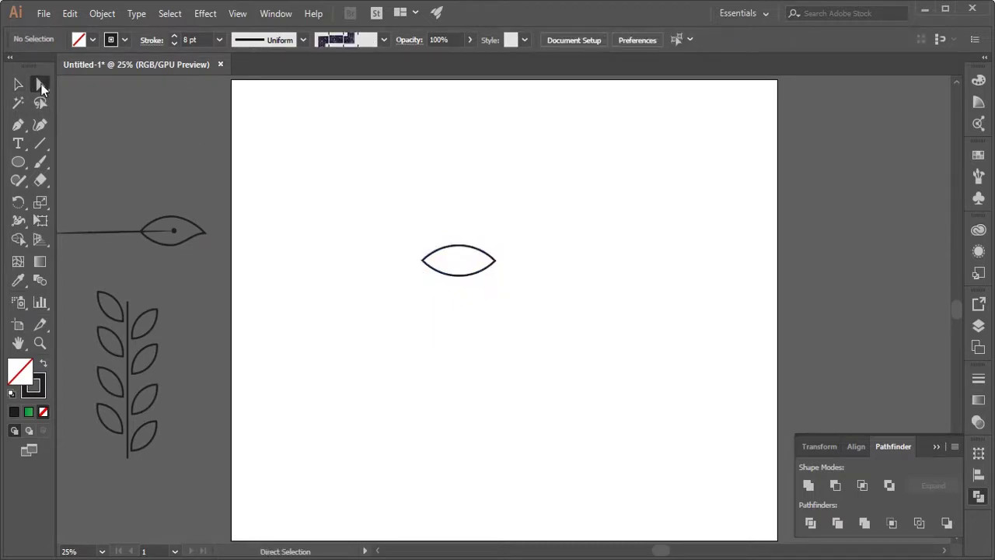
pyautogui.moveTo(495, 265); pyautogui.dragTo(501, 272)
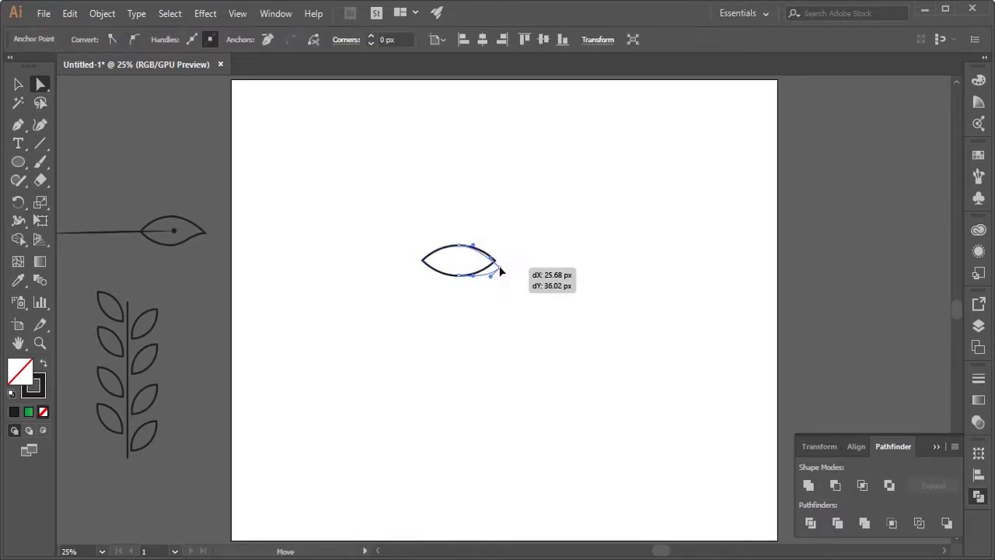
pyautogui.moveTo(500, 272)
pyautogui.mouseDown()
pyautogui.moveTo(493, 284)
pyautogui.moveTo(488, 271)
pyautogui.mouseUp()
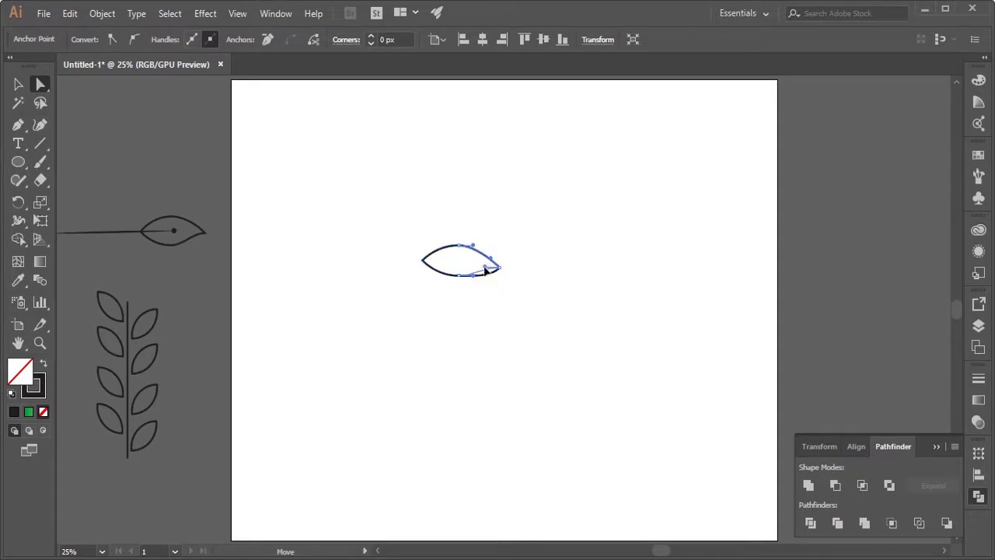
pyautogui.moveTo(486, 269); pyautogui.dragTo(485, 270)
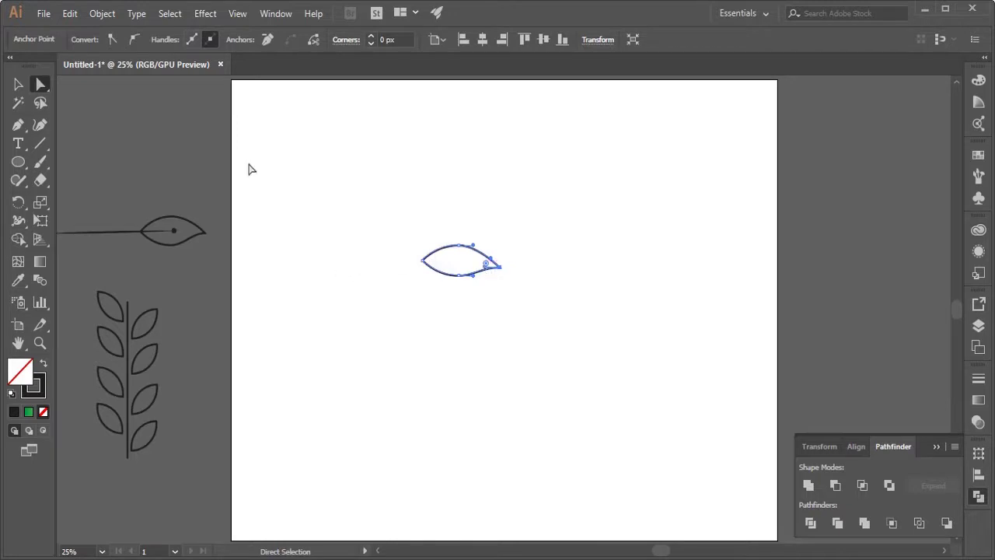
pyautogui.click(19, 85)
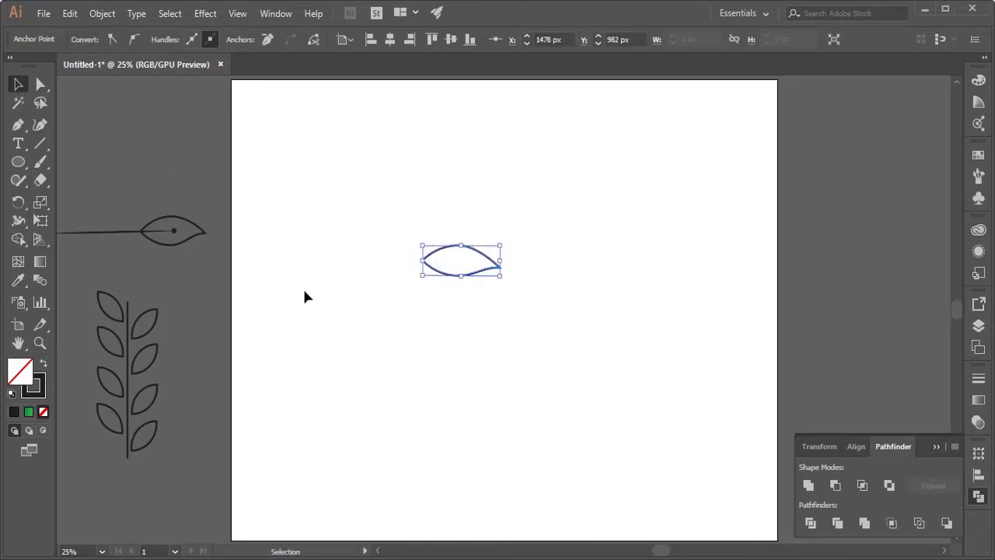
pyautogui.click(303, 287)
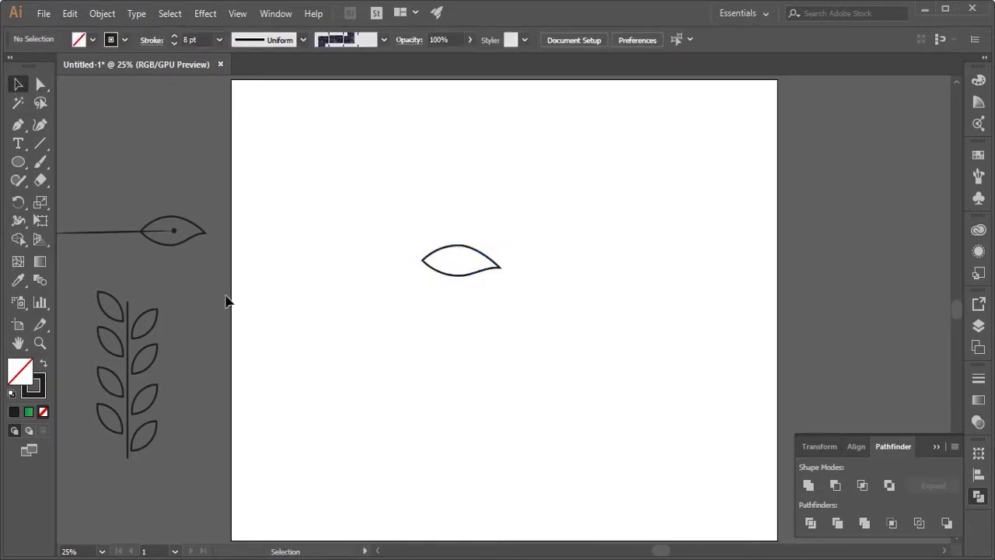
# Draw a stem line into the leaf with a tapered width profile and 9 pt stroke, then select both
pyautogui.click(40, 144)
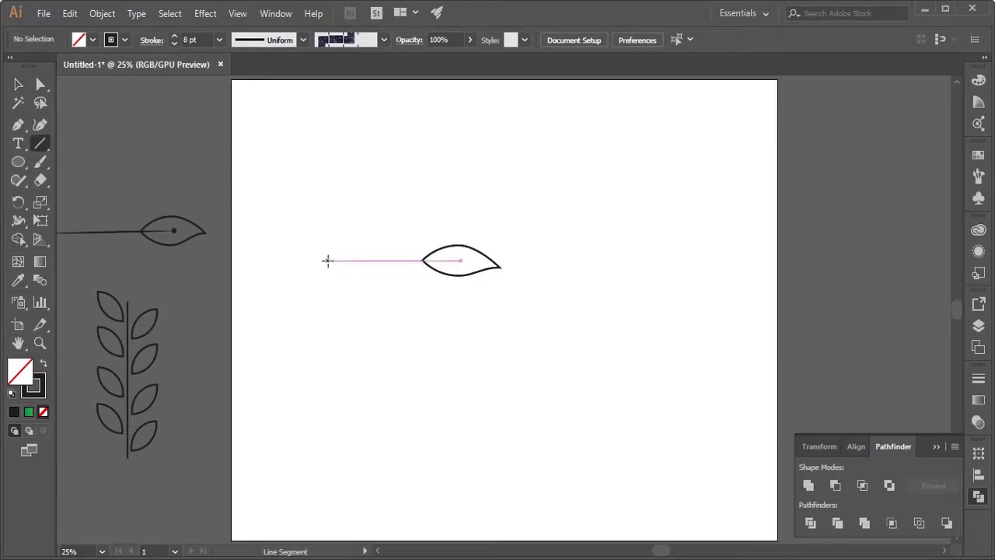
pyautogui.moveTo(327, 260); pyautogui.dragTo(461, 262)
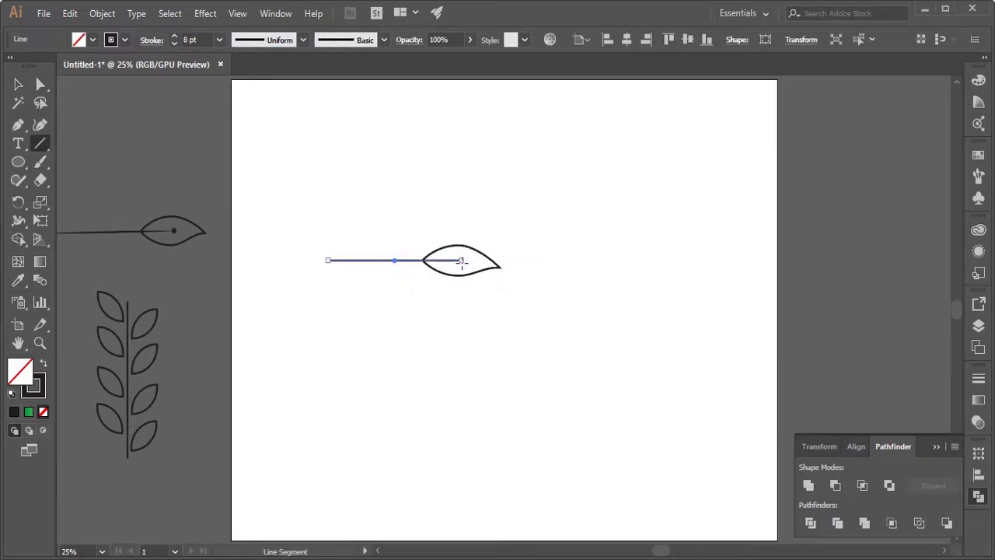
pyautogui.click(303, 40)
pyautogui.click(280, 93)
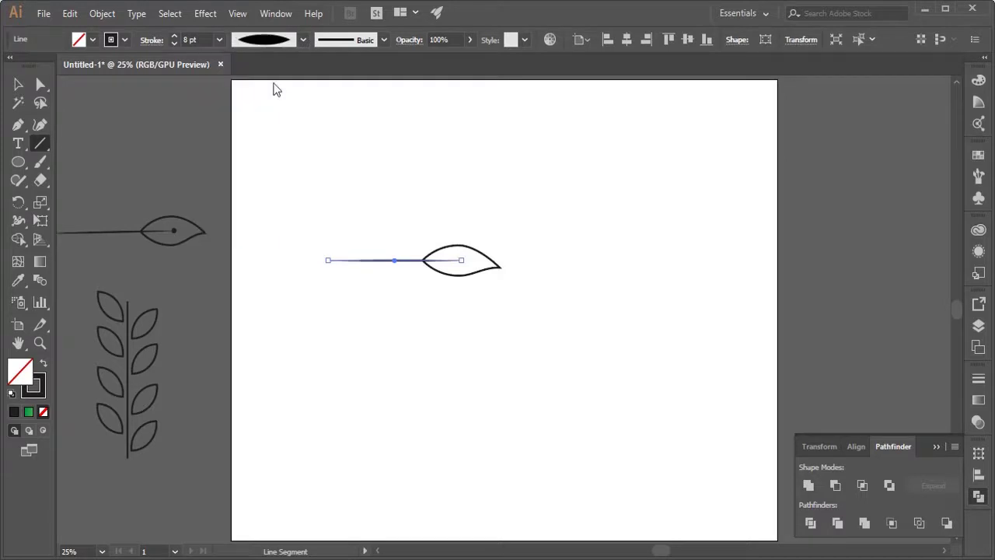
pyautogui.click(220, 41)
pyautogui.click(236, 241)
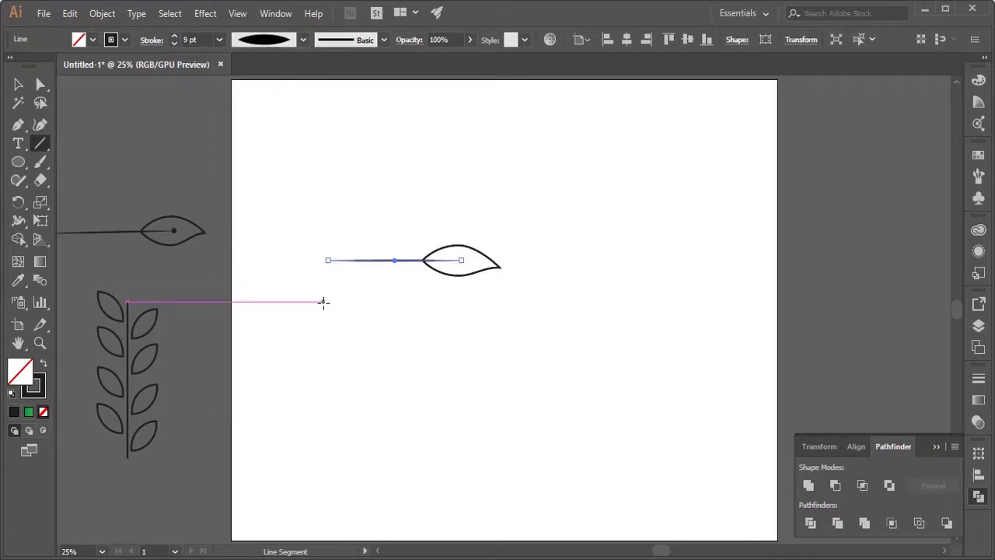
pyautogui.click(13, 84)
pyautogui.click(319, 347)
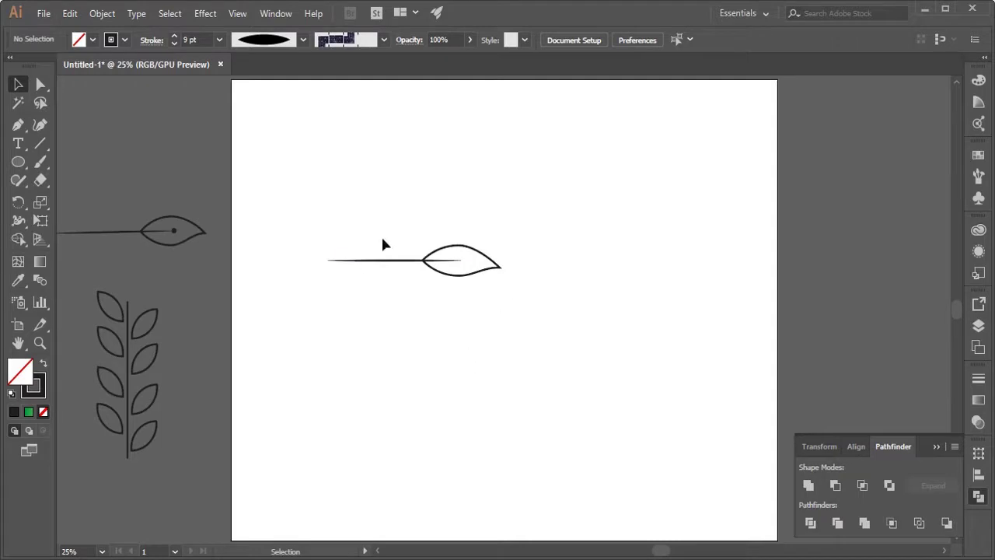
pyautogui.moveTo(506, 282); pyautogui.dragTo(360, 226)
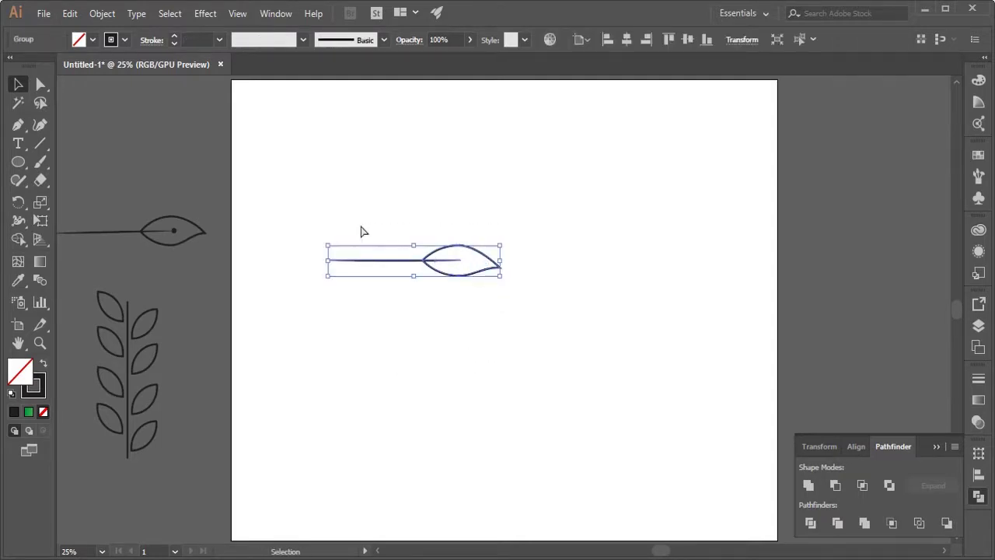
# Save the leaf sprig as Art Brush 1 with Hue Shift colorization
pyautogui.click(978, 177)
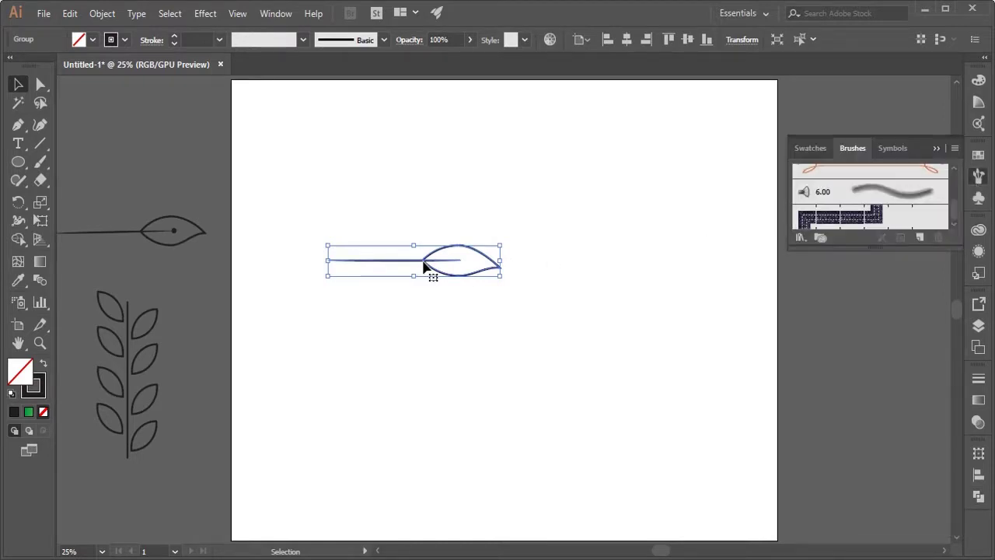
pyautogui.moveTo(415, 267); pyautogui.dragTo(820, 220)
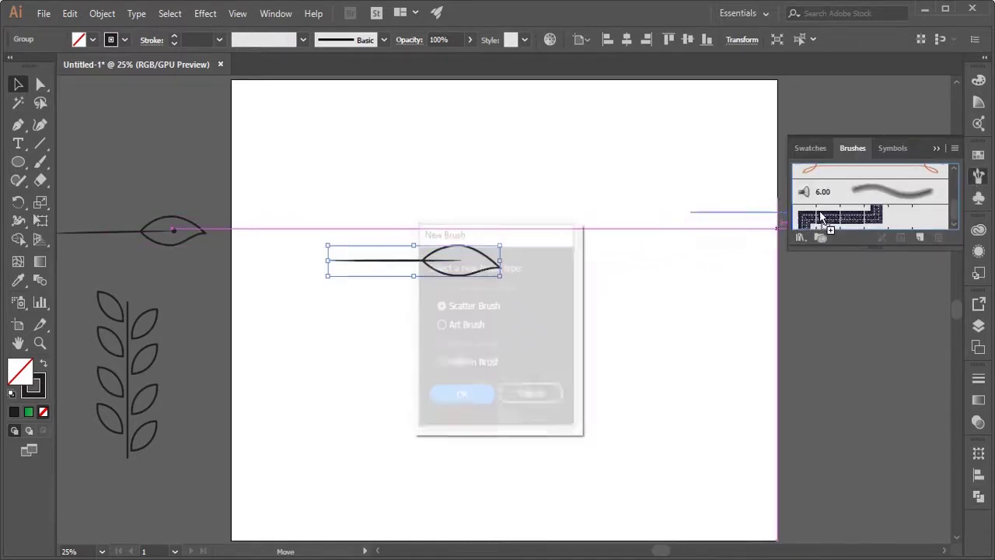
pyautogui.click(444, 327)
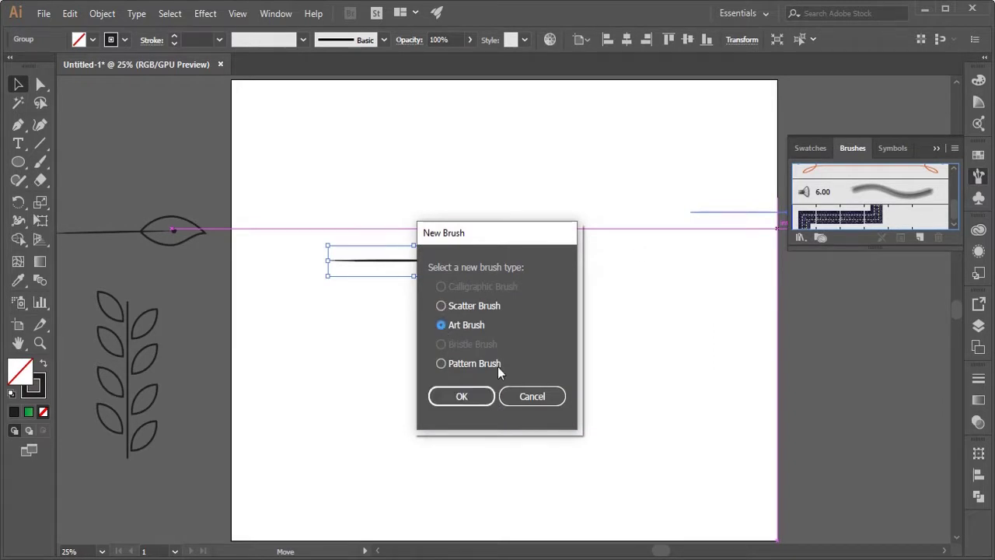
pyautogui.click(476, 400)
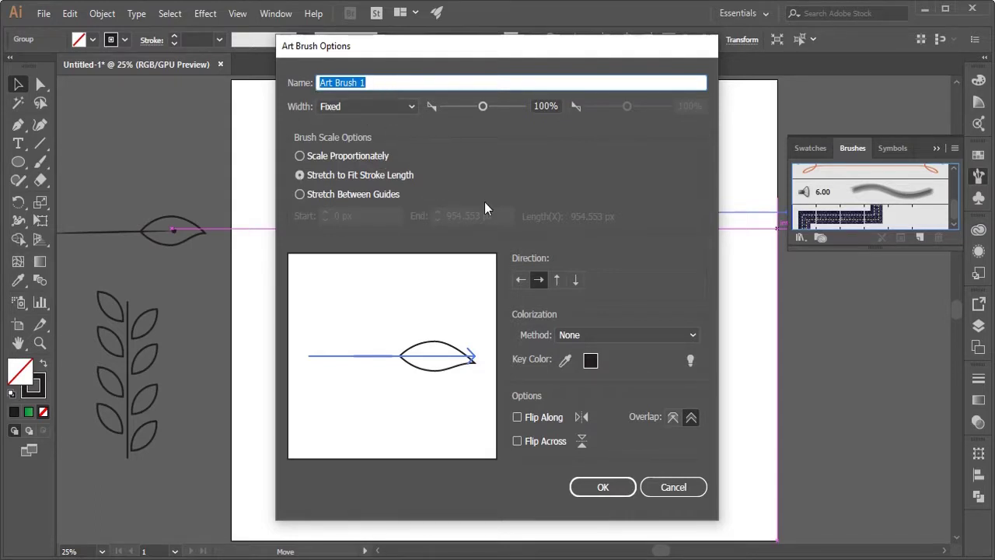
pyautogui.click(646, 336)
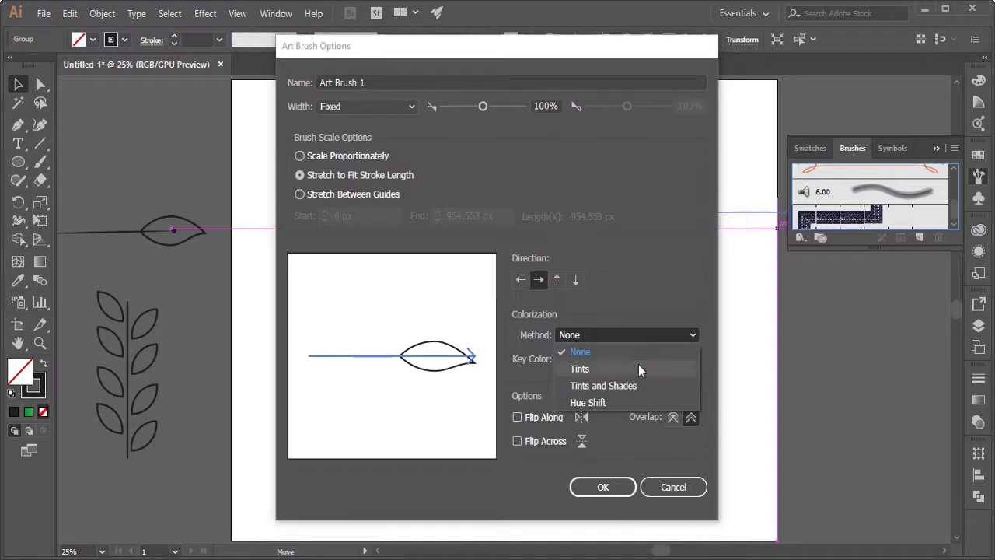
pyautogui.click(626, 403)
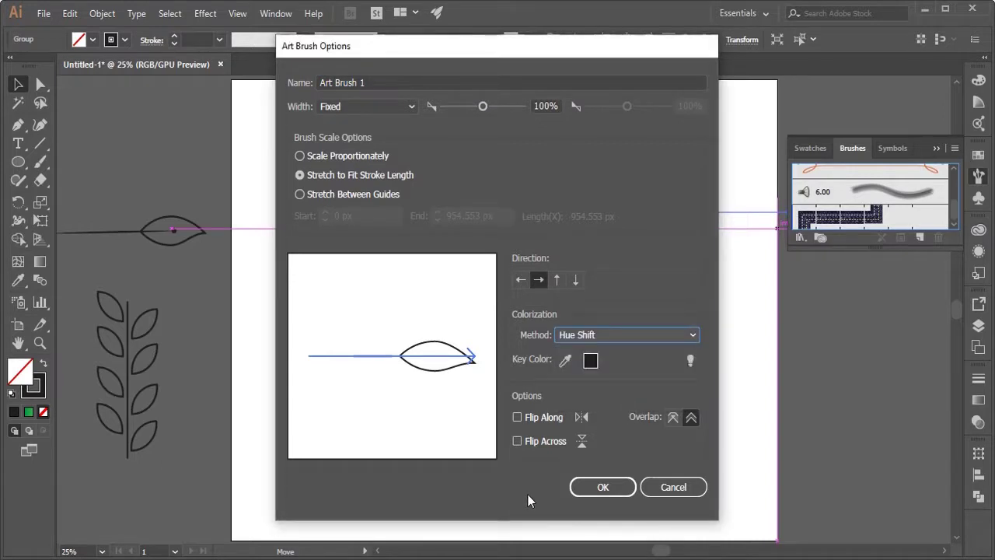
pyautogui.click(592, 494)
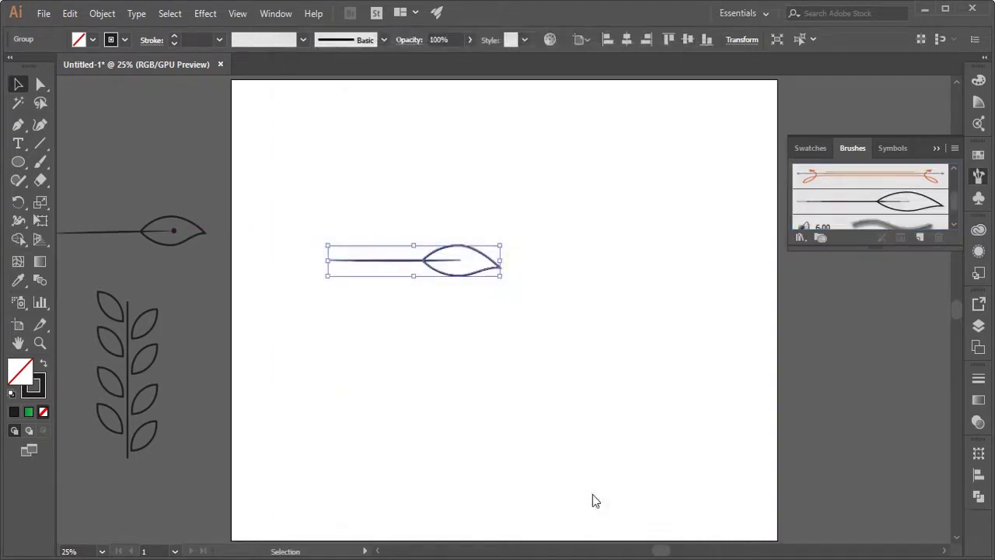
# Paint five curved leaf-brush stems rising from one shared base point
pyautogui.click(41, 164)
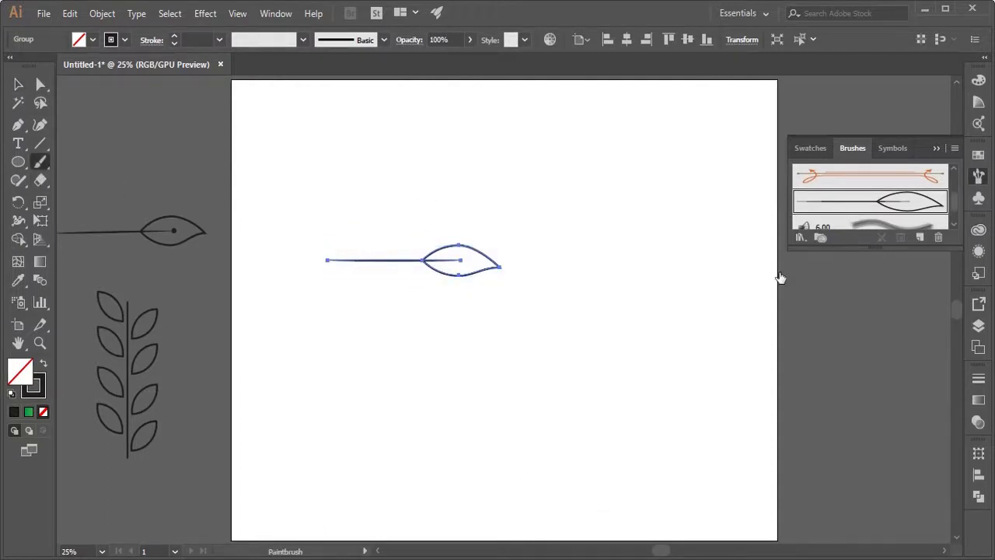
pyautogui.moveTo(534, 436); pyautogui.dragTo(606, 314)
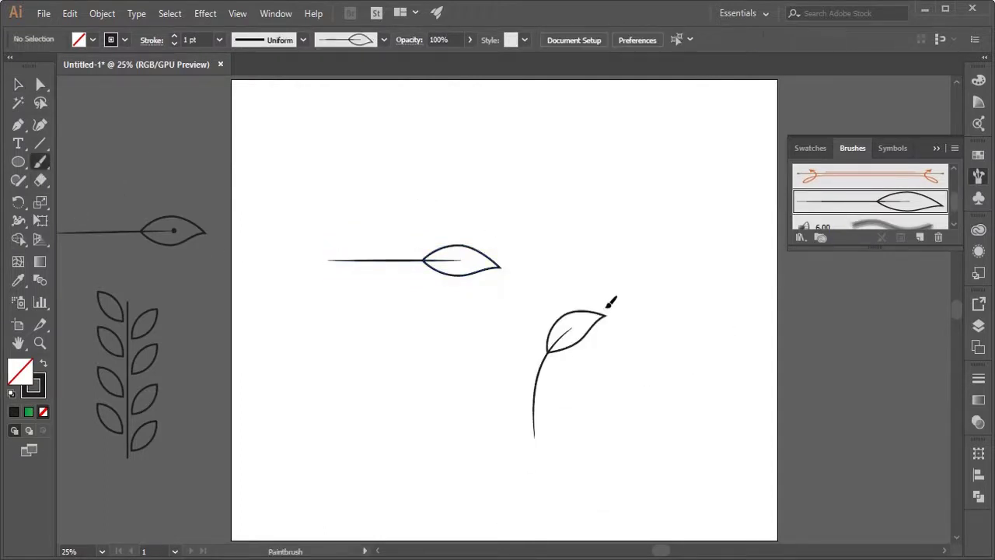
pyautogui.moveTo(531, 440); pyautogui.dragTo(417, 320)
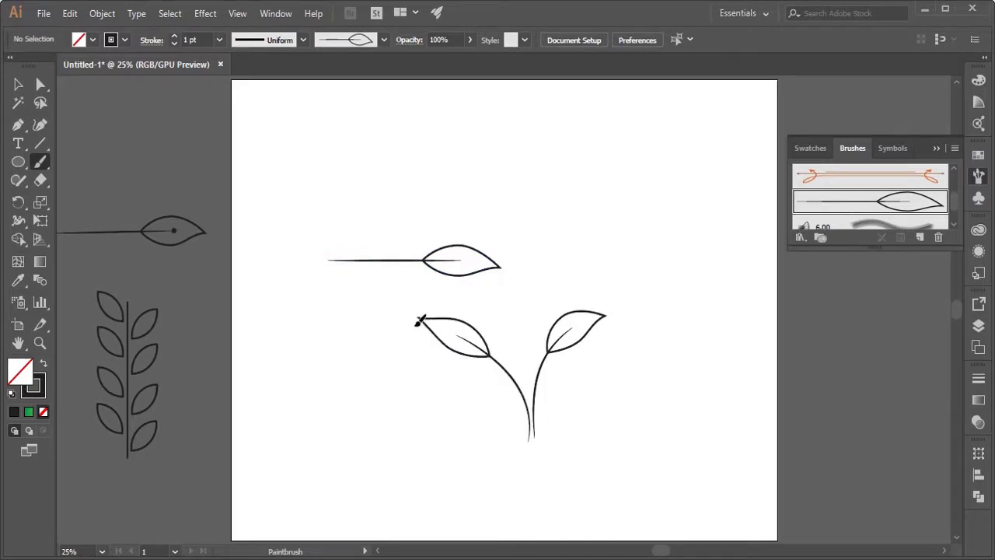
pyautogui.moveTo(539, 438)
pyautogui.mouseDown()
pyautogui.moveTo(549, 388)
pyautogui.moveTo(588, 377)
pyautogui.mouseUp()
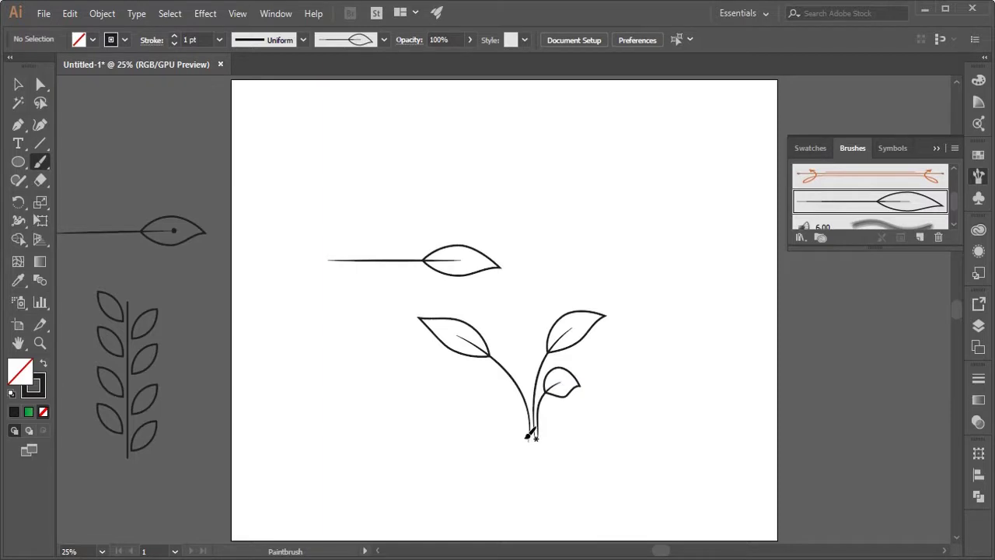
pyautogui.moveTo(528, 436); pyautogui.dragTo(473, 371)
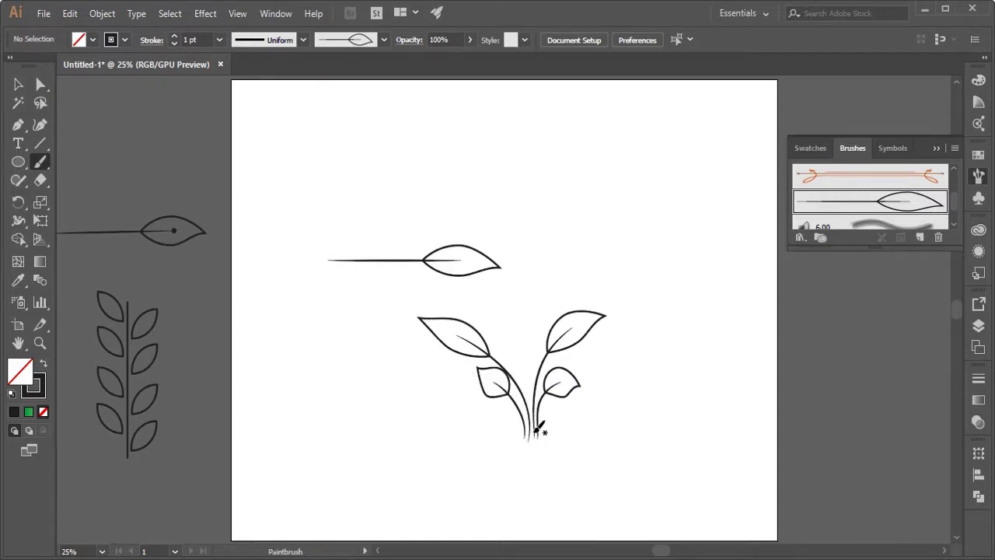
pyautogui.moveTo(535, 355); pyautogui.dragTo(518, 359)
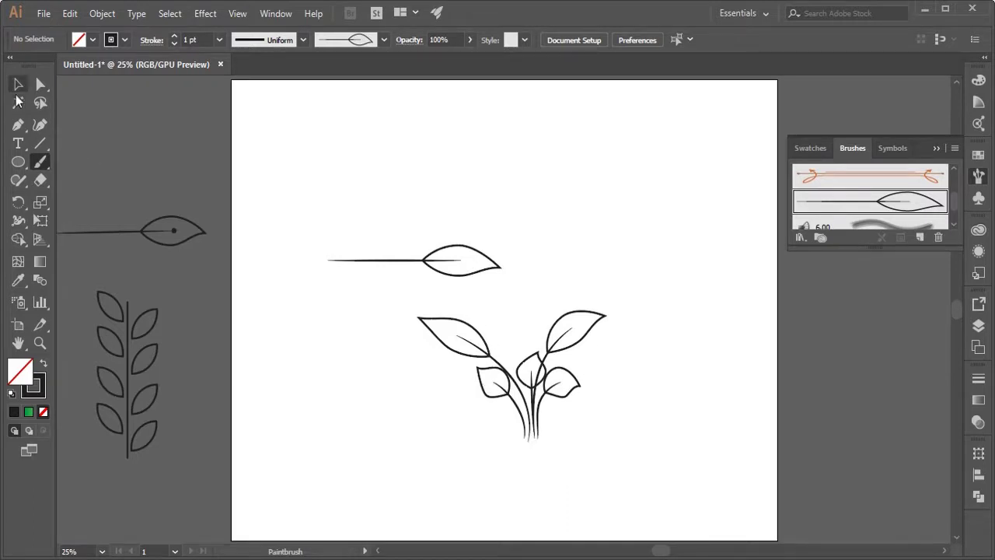
# Move the brush sample onto the pasteboard and the plant to the artboard's top left
pyautogui.click(18, 84)
pyautogui.doubleClick(420, 259)
pyautogui.doubleClick(256, 247)
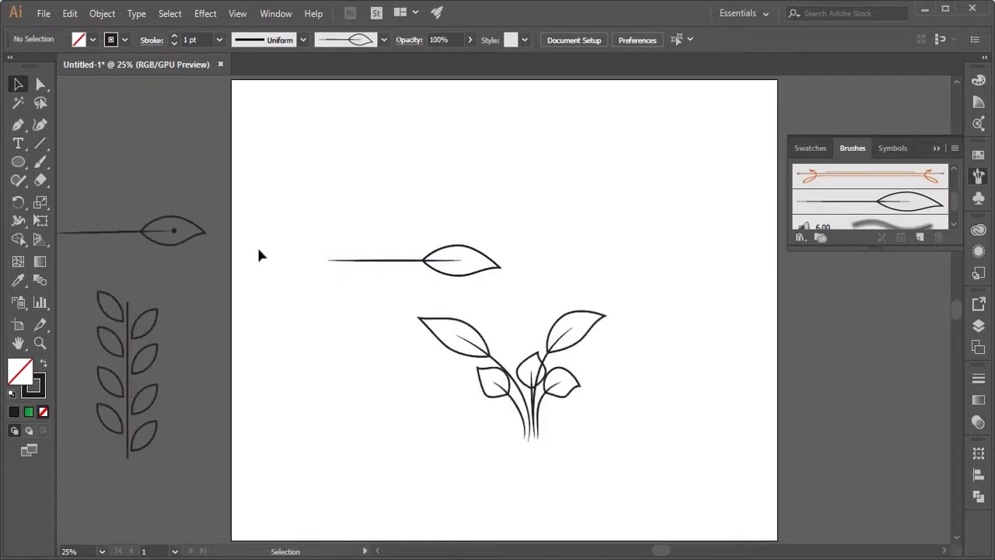
pyautogui.moveTo(398, 261)
pyautogui.mouseDown()
pyautogui.moveTo(146, 148)
pyautogui.moveTo(105, 147)
pyautogui.mouseUp()
pyautogui.moveTo(619, 459); pyautogui.dragTo(403, 250)
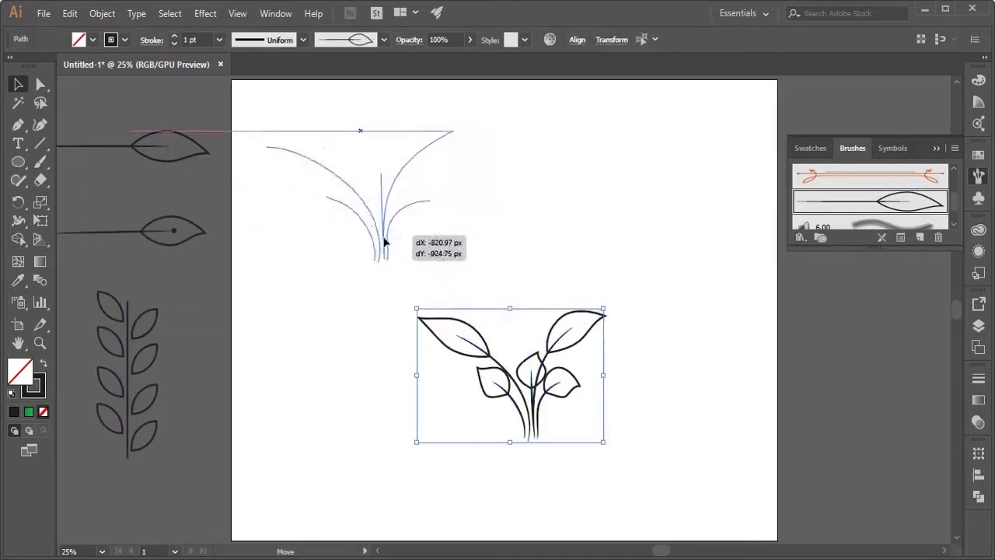
pyautogui.moveTo(535, 420); pyautogui.dragTo(385, 243)
pyautogui.click(442, 383)
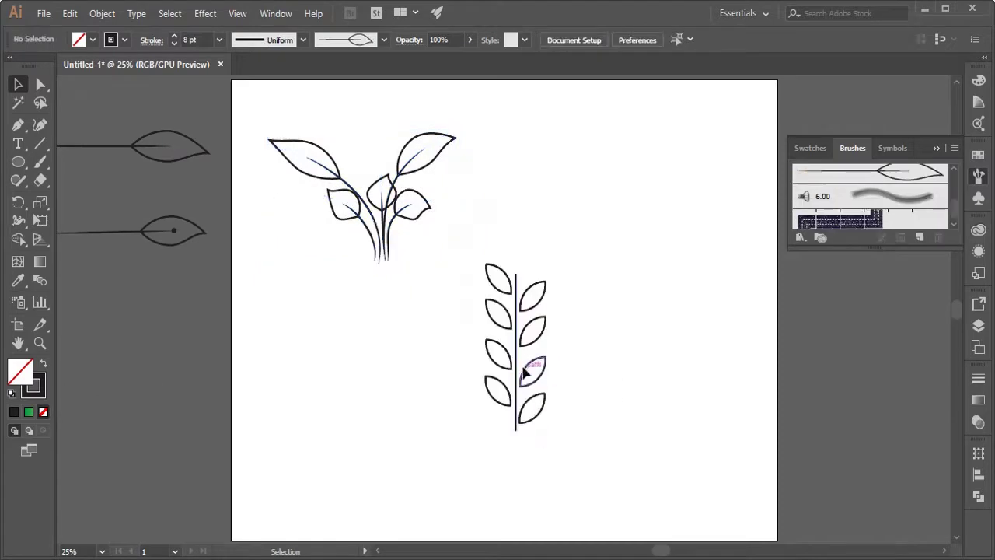
# Ungroup the outlined leaf sprig into separate leaves and stem
pyautogui.click(525, 375)
pyautogui.rightClick(520, 371)
pyautogui.click(628, 237)
pyautogui.click(607, 365)
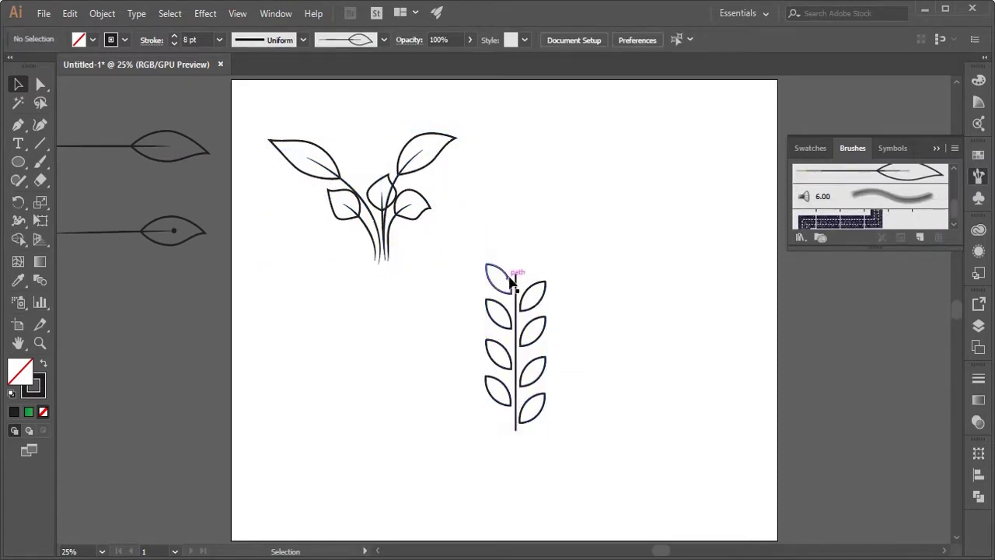
# Move the leaves up to cluster near the stem top, leaving the lower stem bare
pyautogui.moveTo(511, 281); pyautogui.dragTo(516, 283)
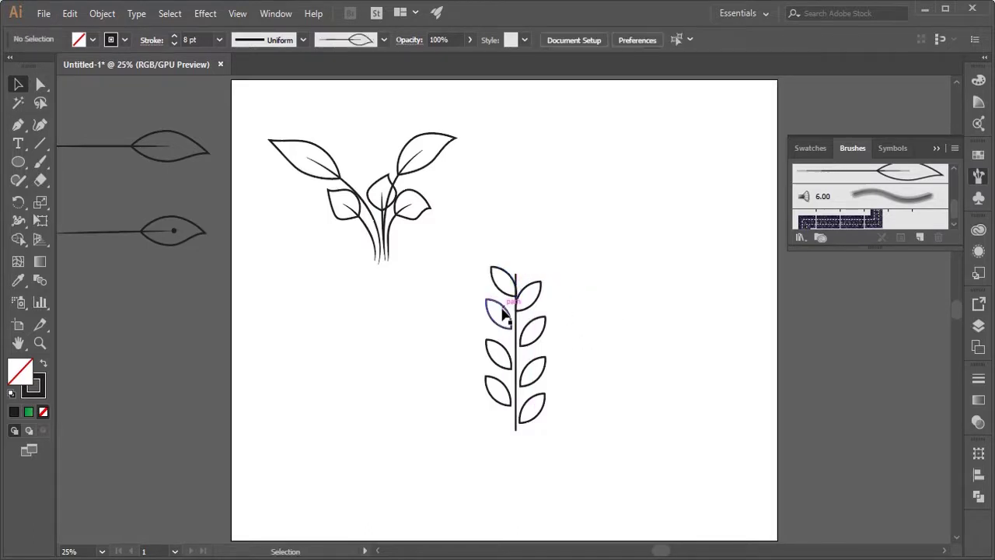
pyautogui.moveTo(503, 351); pyautogui.dragTo(506, 334)
pyautogui.moveTo(533, 404); pyautogui.dragTo(536, 377)
pyautogui.click(532, 284)
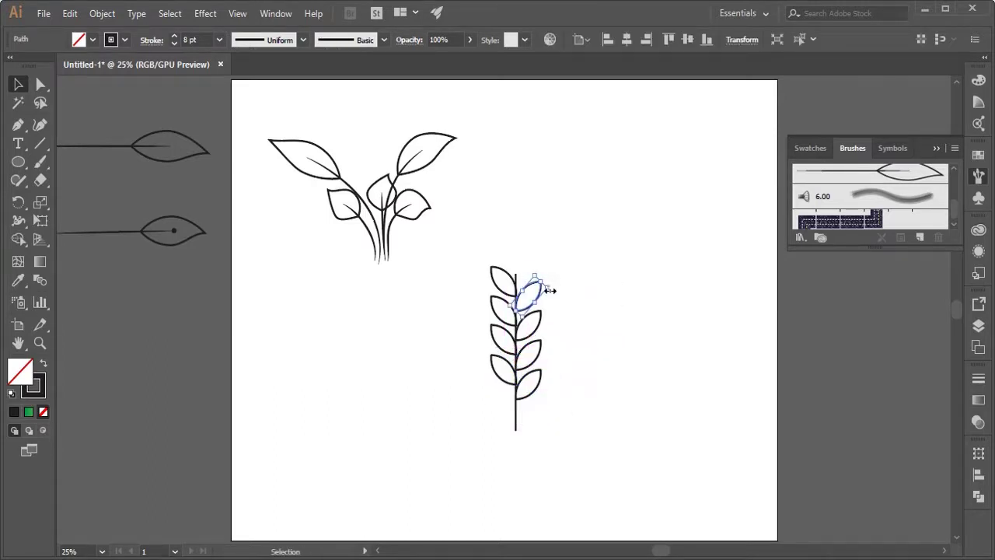
pyautogui.moveTo(550, 290)
pyautogui.mouseDown()
pyautogui.moveTo(513, 289)
pyautogui.moveTo(503, 267)
pyautogui.moveTo(519, 354)
pyautogui.mouseUp()
pyautogui.click(539, 372)
pyautogui.click(532, 326)
pyautogui.click(547, 397)
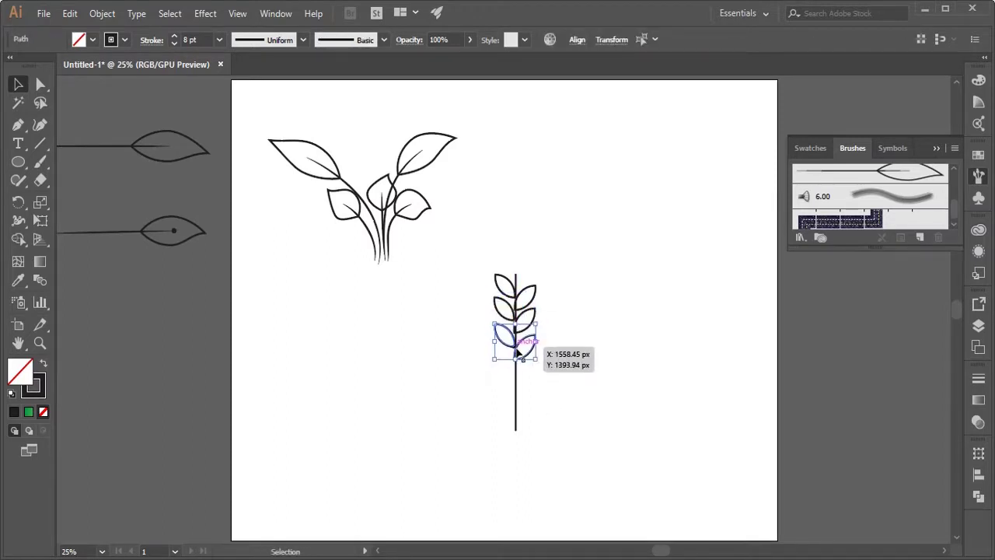
pyautogui.click(553, 398)
pyautogui.click(528, 292)
# Make all the sprig's leaves solid black with no outline
pyautogui.keyDown('shift'); pyautogui.click(507, 305); pyautogui.keyUp('shift')
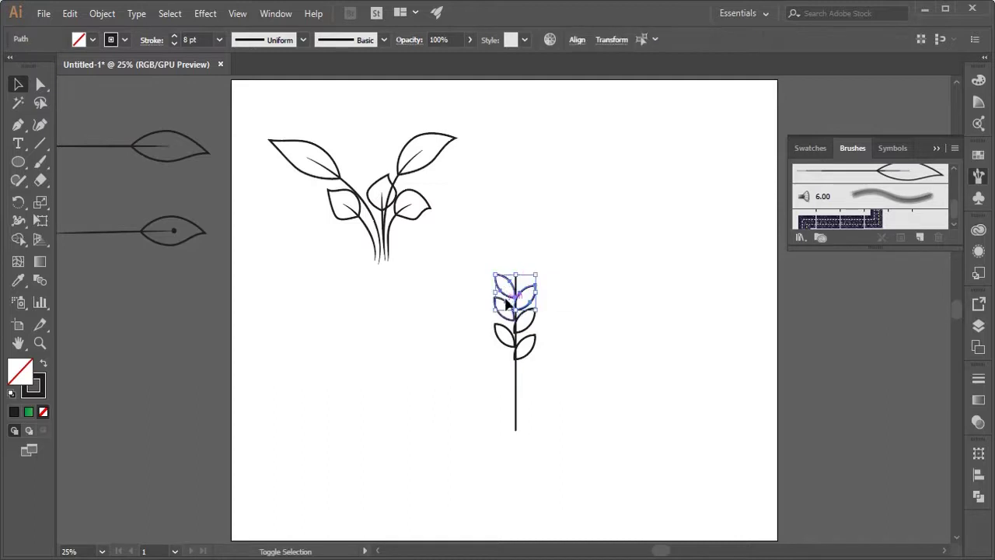
pyautogui.keyDown('shift'); pyautogui.click(515, 331); pyautogui.keyUp('shift')
pyautogui.keyDown('shift'); pyautogui.click(508, 349); pyautogui.keyUp('shift')
pyautogui.click(43, 365)
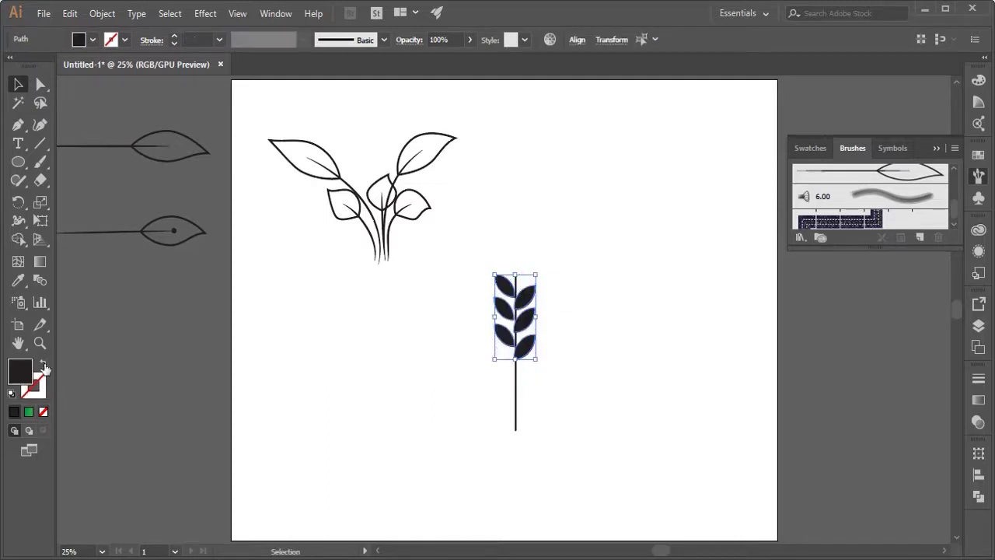
# Give the stem a tapered width profile and a 16 pt stroke
pyautogui.click(515, 400)
pyautogui.click(302, 40)
pyautogui.click(279, 93)
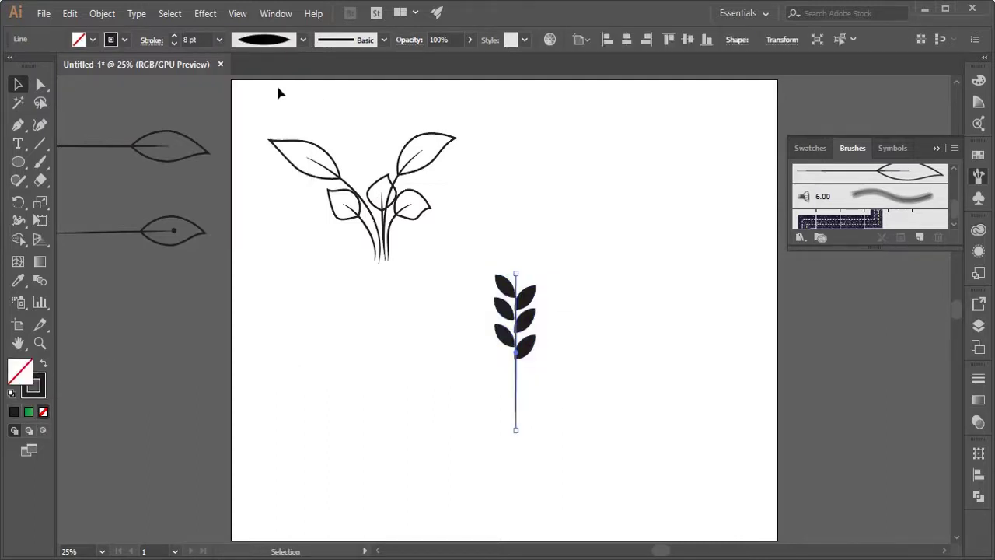
pyautogui.click(539, 442)
pyautogui.click(516, 407)
pyautogui.click(219, 40)
pyautogui.click(241, 320)
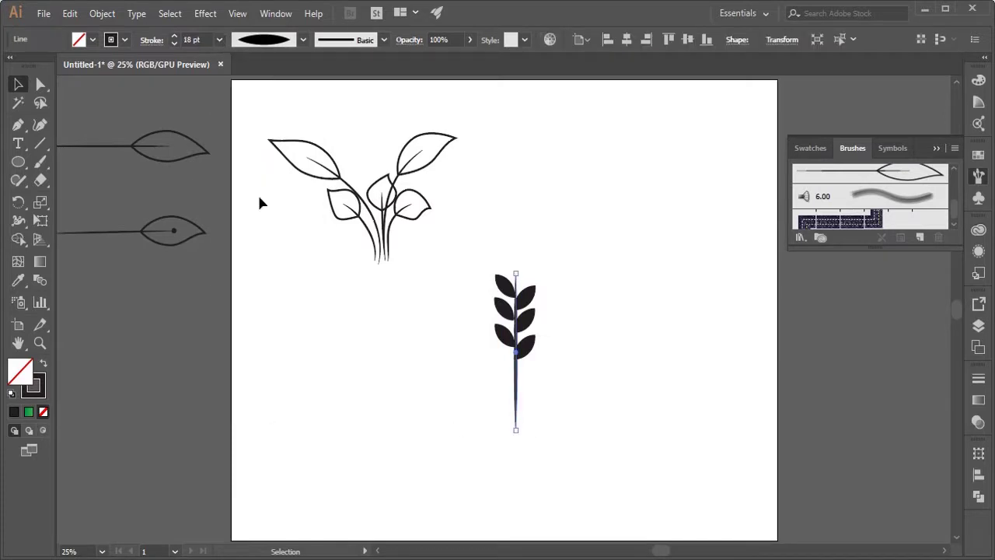
pyautogui.click(219, 40)
pyautogui.click(245, 338)
pyautogui.click(219, 40)
pyautogui.click(247, 304)
pyautogui.click(511, 437)
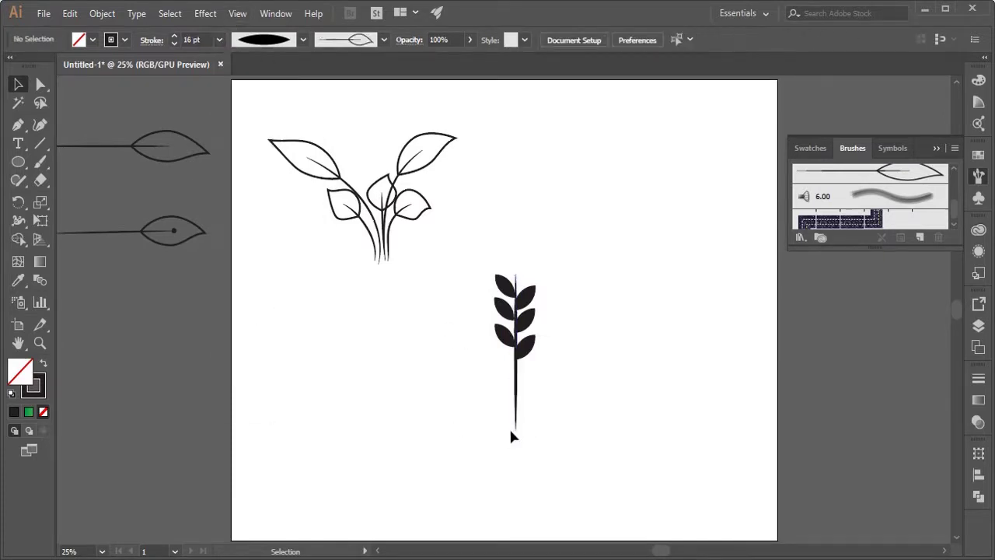
pyautogui.click(516, 389)
pyautogui.click(570, 429)
# Duplicate a leaf onto the stem tip and adjust its position
pyautogui.moveTo(501, 283)
pyautogui.mouseDown()
pyautogui.moveTo(540, 228)
pyautogui.moveTo(522, 269)
pyautogui.mouseUp()
pyautogui.click(572, 327)
pyautogui.click(588, 349)
pyautogui.click(502, 341)
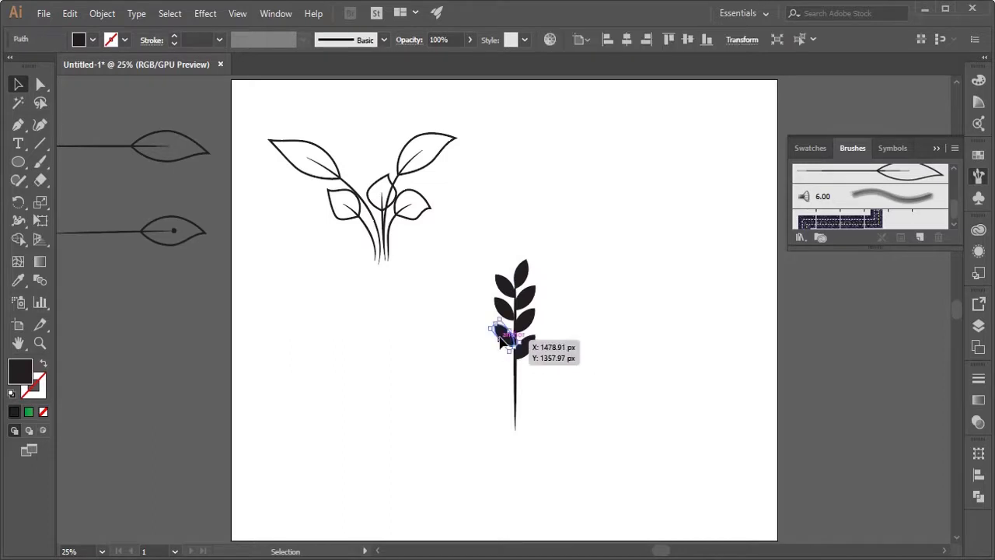
pyautogui.keyDown('shift'); pyautogui.click(503, 310); pyautogui.keyUp('shift')
pyautogui.keyDown('shift'); pyautogui.click(504, 288); pyautogui.keyUp('shift')
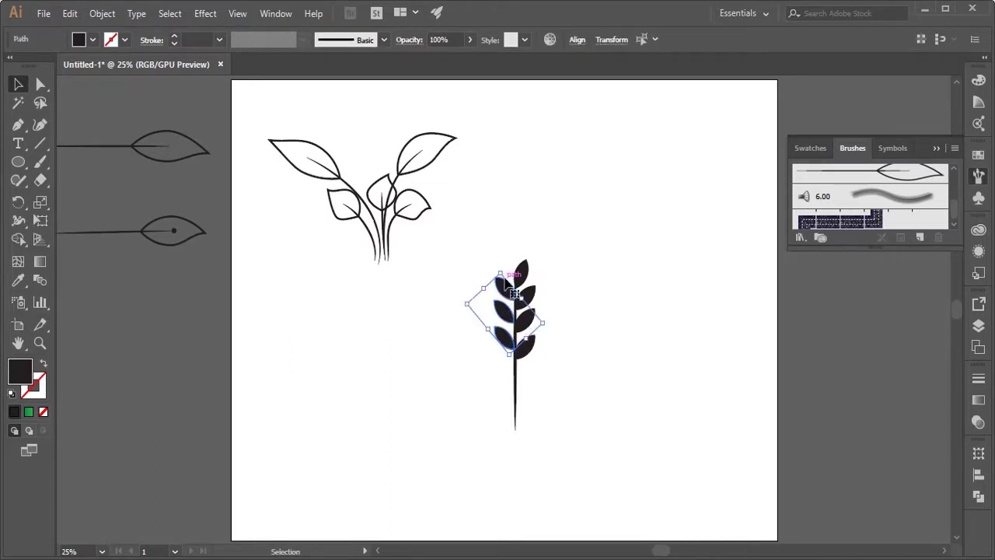
pyautogui.click(616, 356)
# Group the whole black sprig and drag it into the Brushes panel as a new brush
pyautogui.moveTo(549, 435); pyautogui.dragTo(490, 220)
pyautogui.press('a')
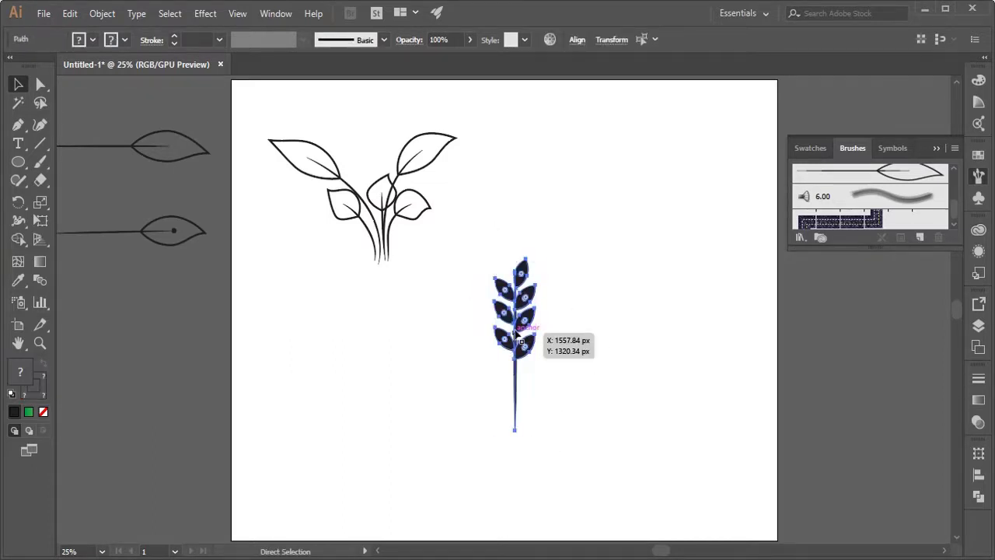
pyautogui.press('v')
pyautogui.moveTo(523, 342); pyautogui.dragTo(804, 220)
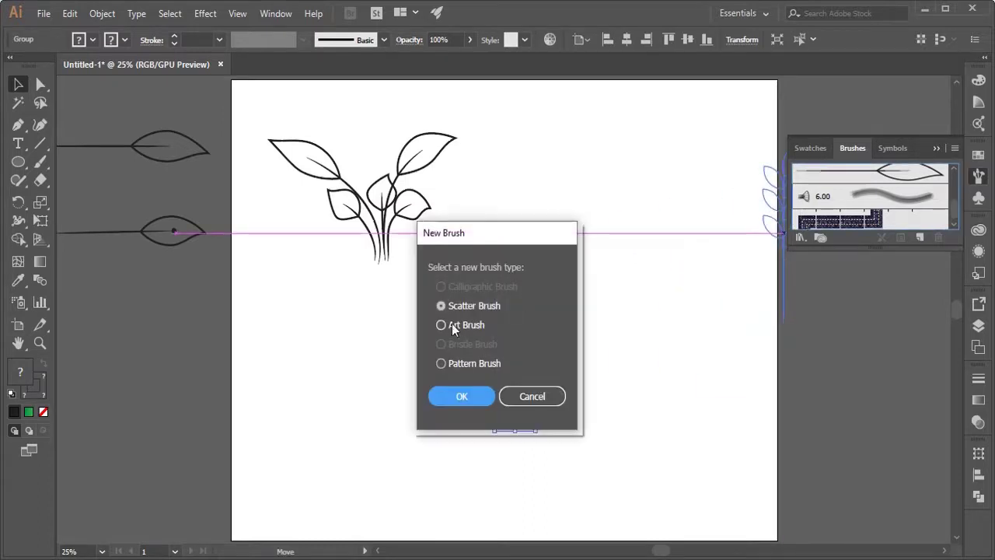
# Make the sprig an Art Brush running bottom to top with Hue Shift colorization
pyautogui.click(445, 324)
pyautogui.click(467, 396)
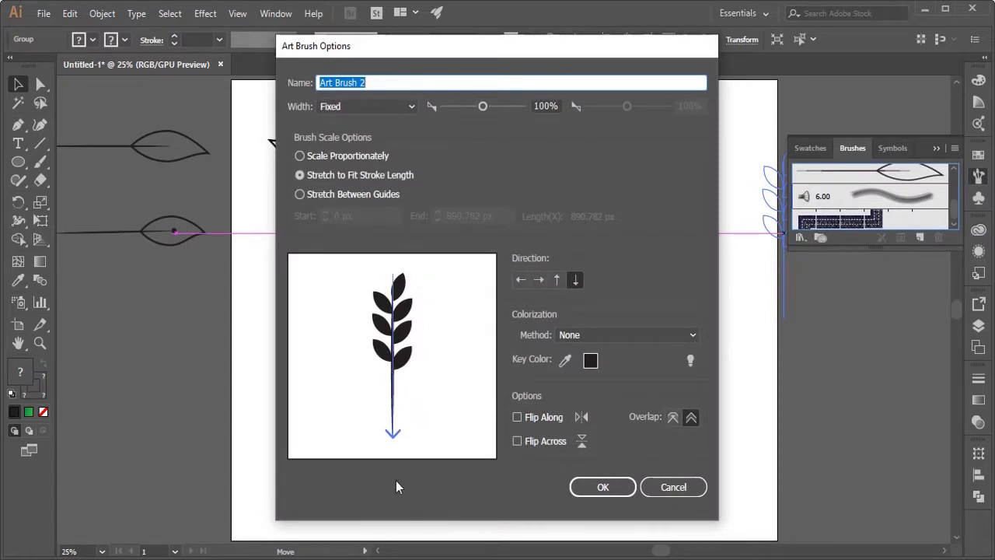
pyautogui.click(558, 287)
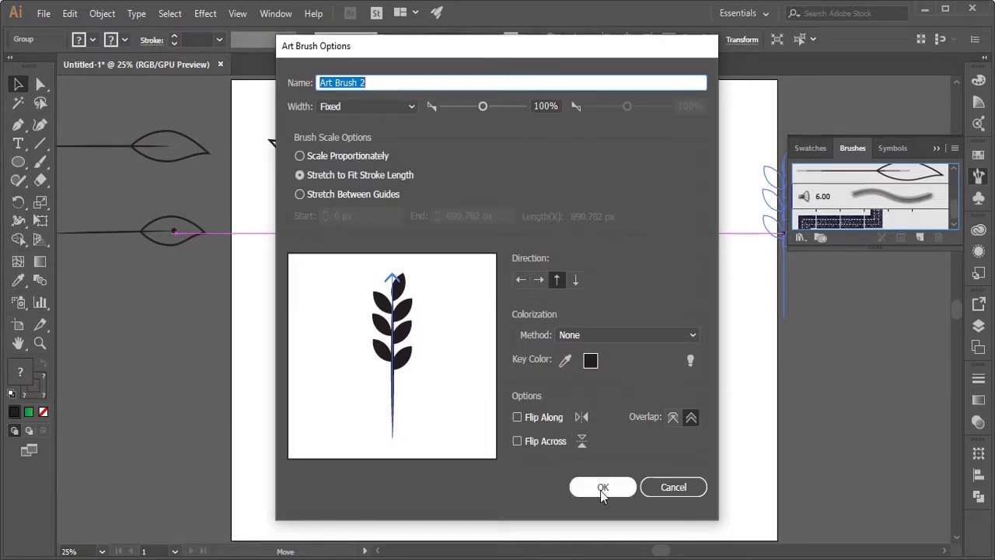
pyautogui.click(681, 333)
pyautogui.click(614, 402)
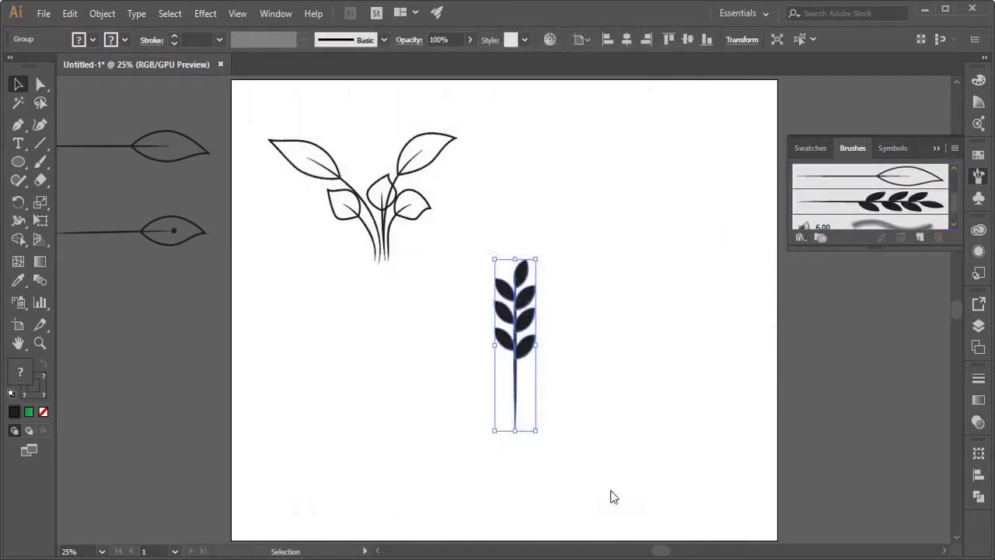
# Move the sample sprig off the artboard and paint seven sprig-brush branches fanning from one base
pyautogui.moveTo(518, 350); pyautogui.dragTo(198, 379)
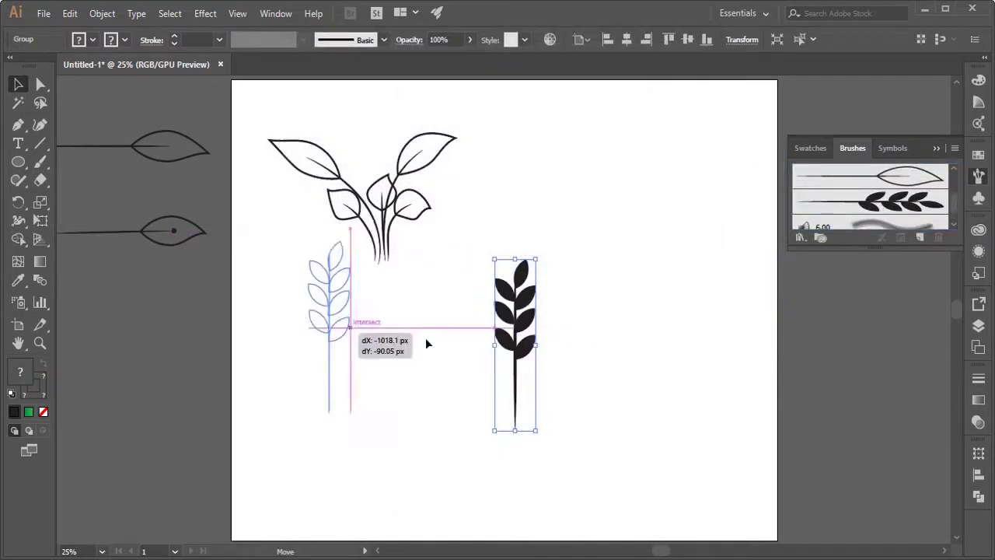
pyautogui.click(41, 162)
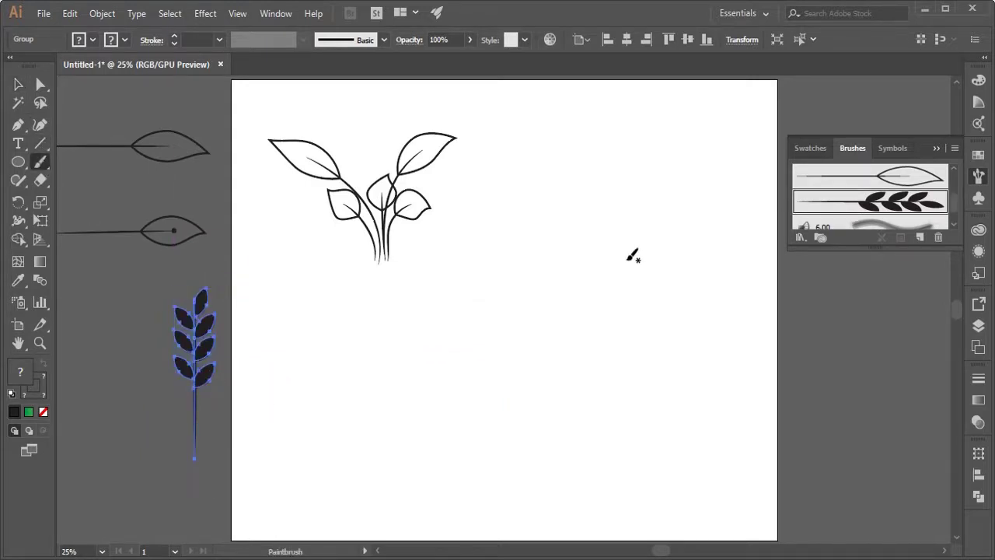
pyautogui.click(869, 211)
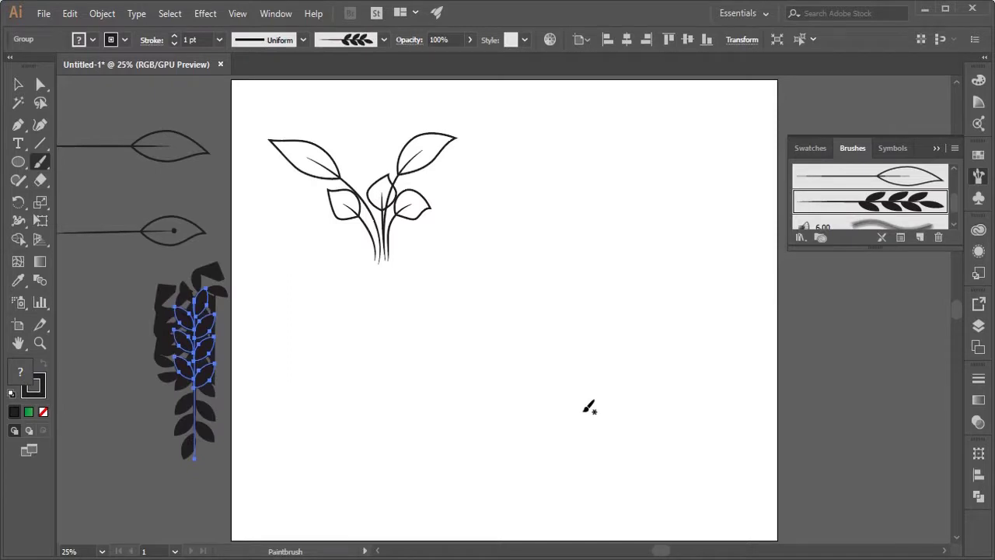
pyautogui.moveTo(521, 406); pyautogui.dragTo(604, 174)
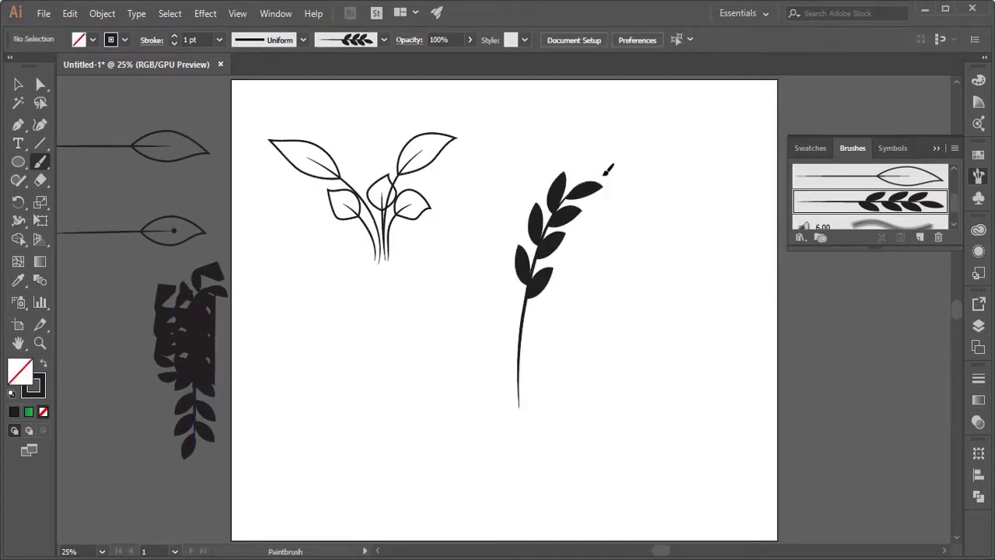
pyautogui.moveTo(511, 406); pyautogui.dragTo(424, 254)
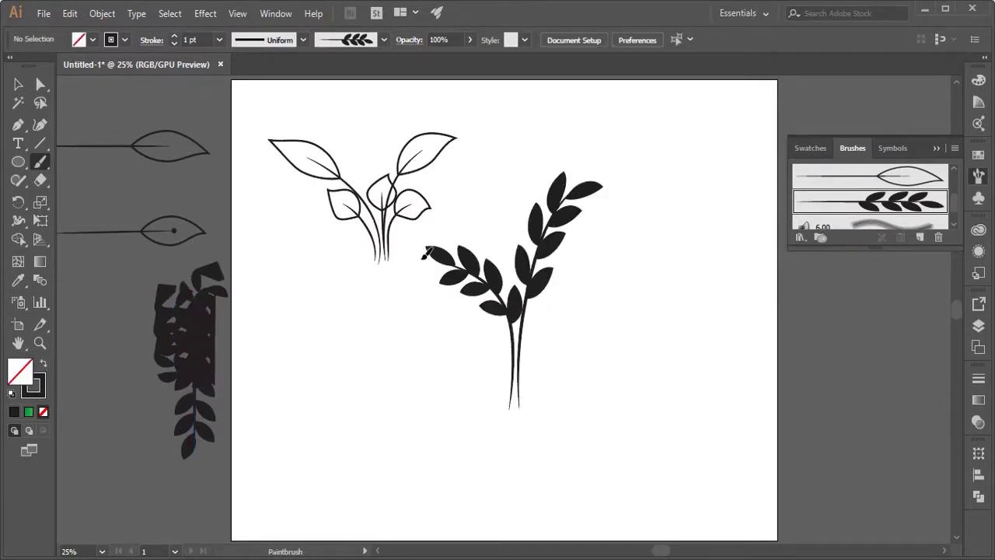
pyautogui.moveTo(509, 412); pyautogui.dragTo(406, 304)
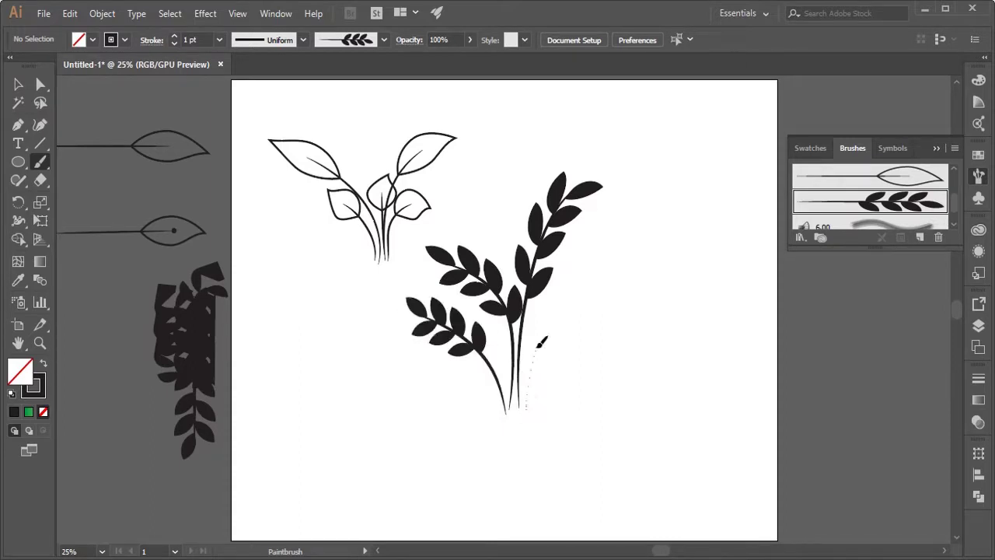
pyautogui.moveTo(538, 345); pyautogui.dragTo(589, 282)
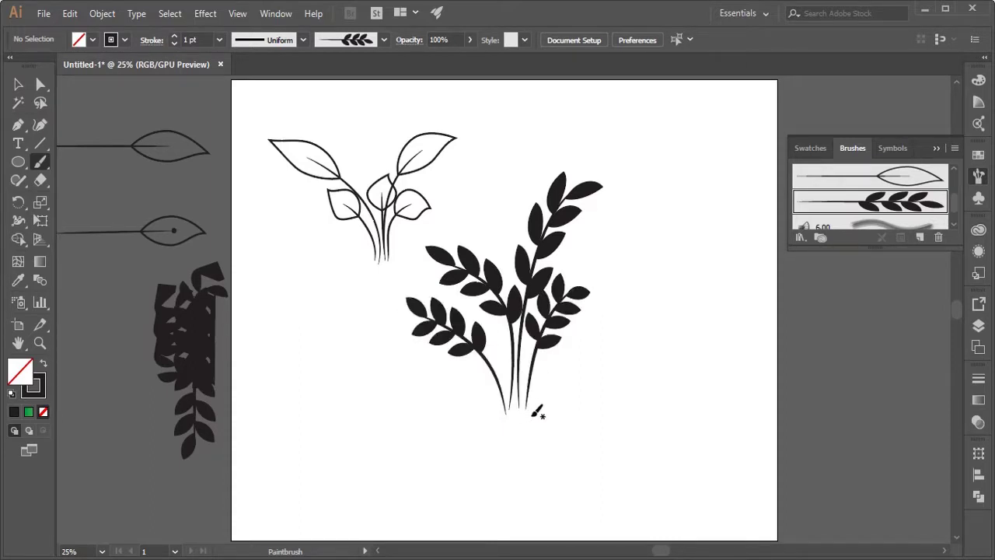
pyautogui.moveTo(683, 284); pyautogui.dragTo(684, 285)
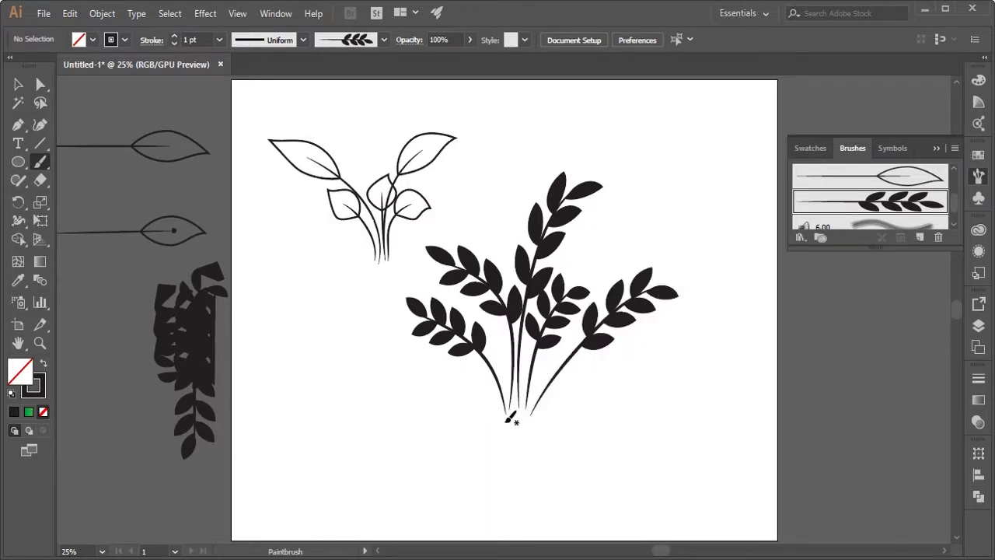
pyautogui.moveTo(308, 302); pyautogui.dragTo(309, 302)
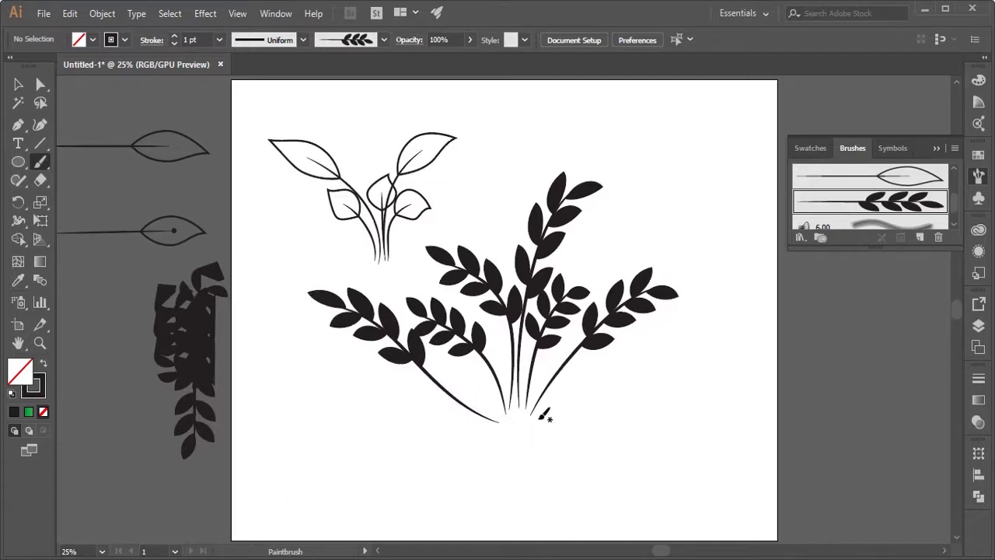
pyautogui.moveTo(540, 416); pyautogui.dragTo(702, 348)
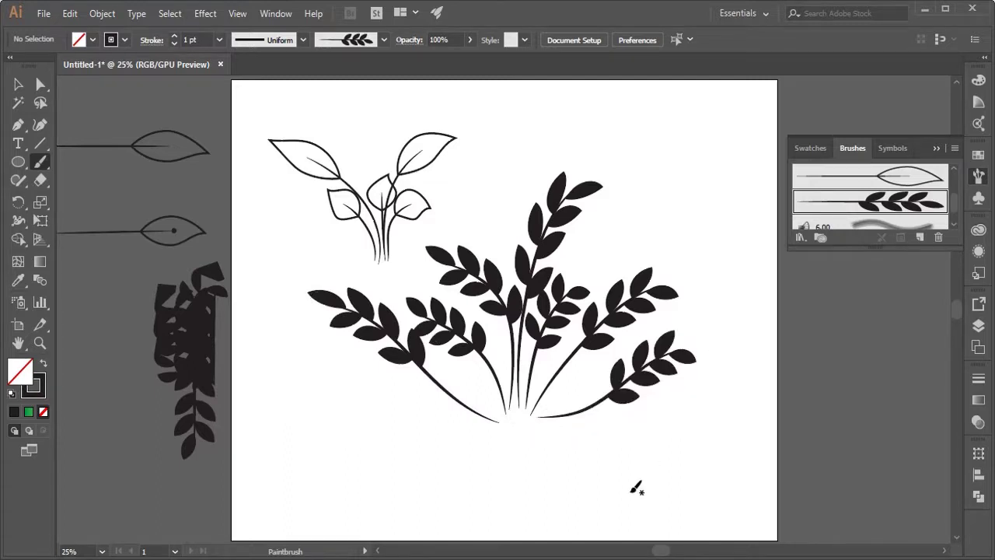
# Group the leafy sprays with the outline sprout and move them to the artboard's top edge
pyautogui.click(19, 85)
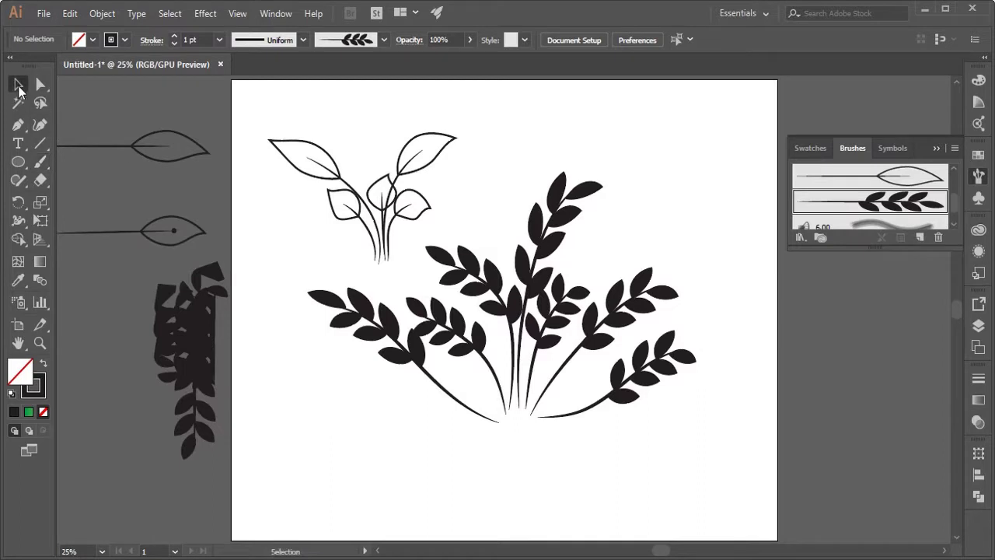
pyautogui.moveTo(401, 228); pyautogui.dragTo(647, 426)
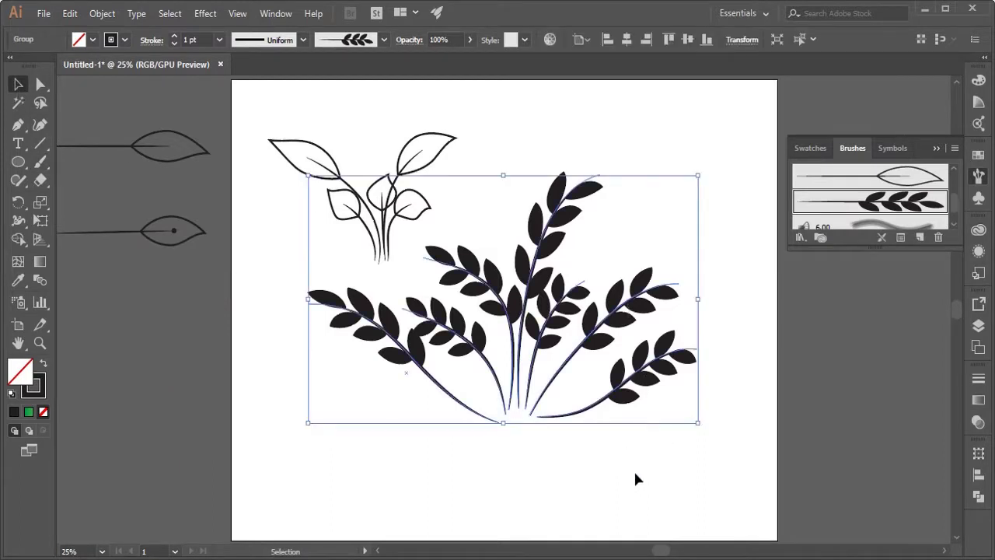
pyautogui.click(553, 491)
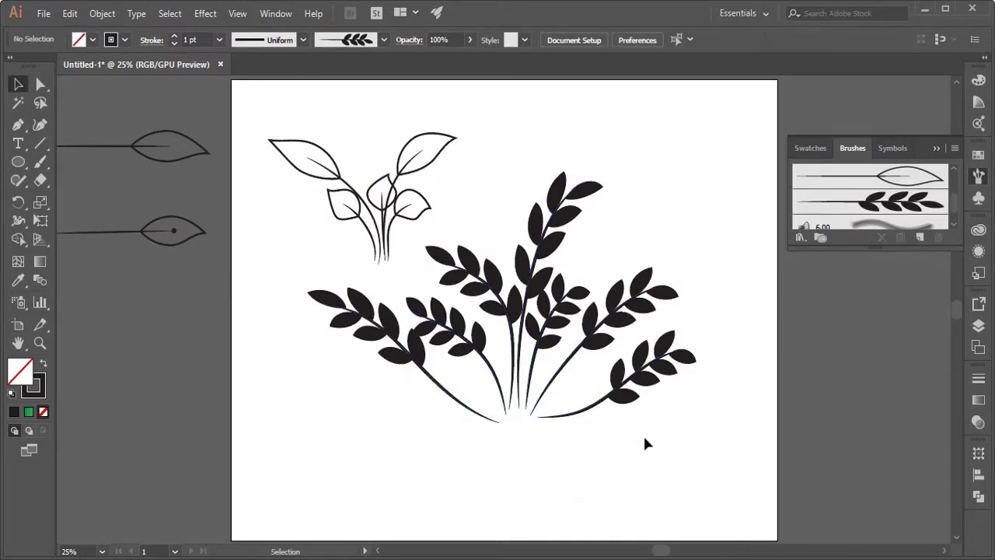
pyautogui.moveTo(679, 437); pyautogui.dragTo(336, 268)
pyautogui.hotkey('ctrl', 'g')
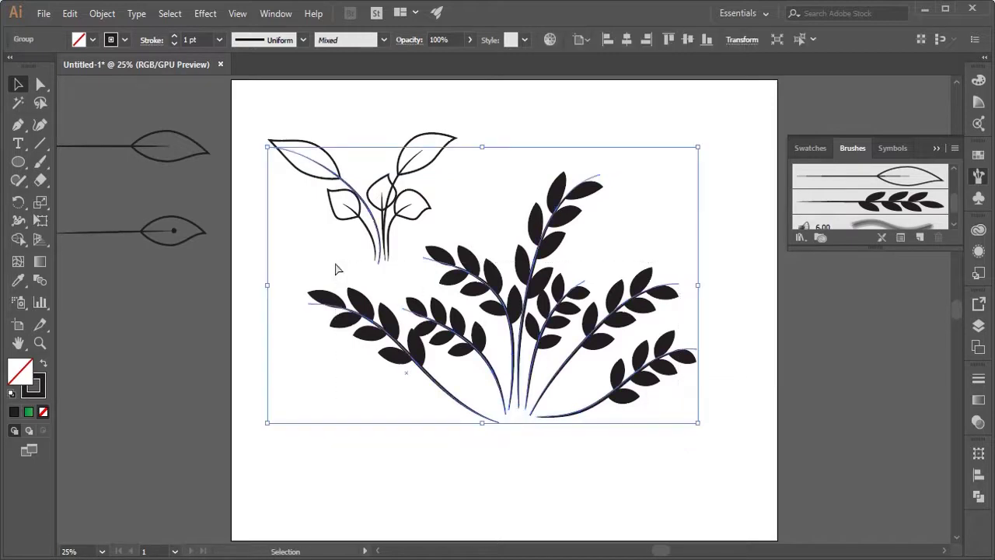
pyautogui.moveTo(508, 312)
pyautogui.mouseDown()
pyautogui.moveTo(634, 115)
pyautogui.moveTo(617, 112)
pyautogui.mouseUp()
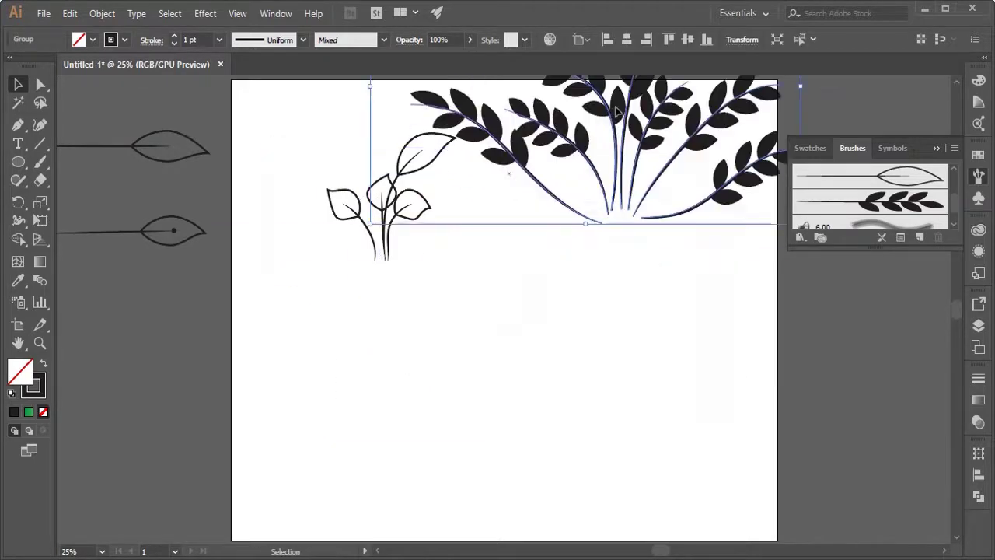
pyautogui.click(585, 364)
# Draw a small circle with the Ellipse tool in the empty space below the sprays
pyautogui.moveTo(432, 256)
pyautogui.mouseDown()
pyautogui.moveTo(340, 190)
pyautogui.moveTo(334, 115)
pyautogui.mouseUp()
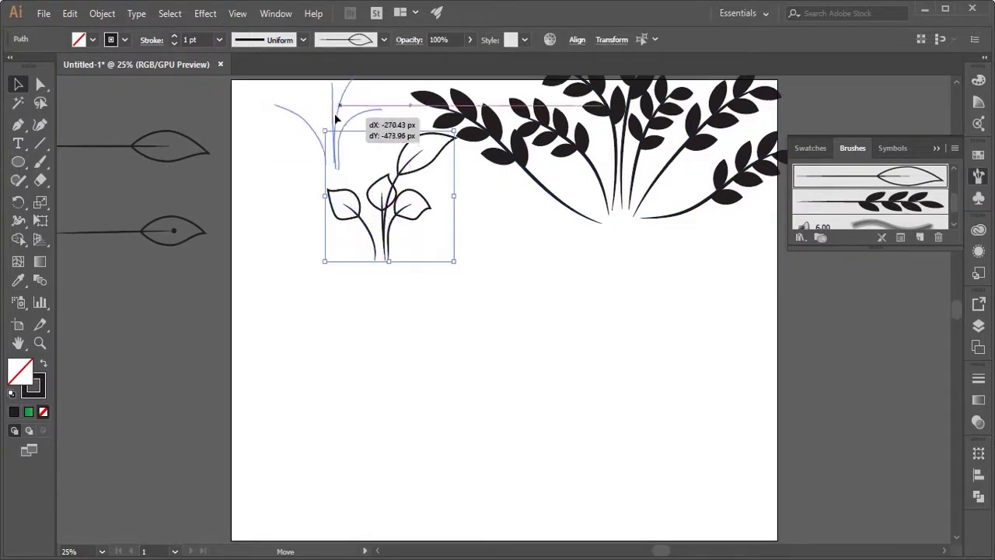
pyautogui.click(455, 342)
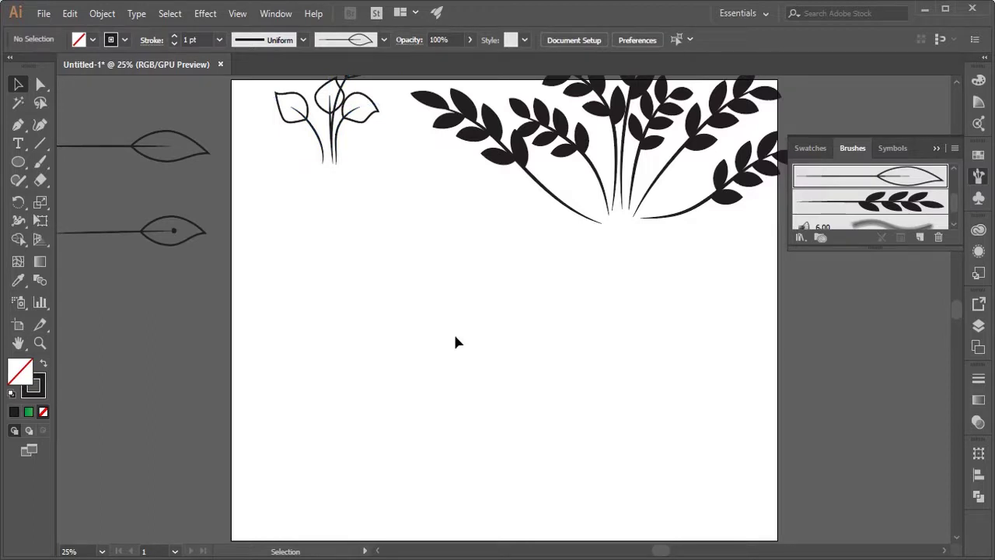
pyautogui.click(18, 162)
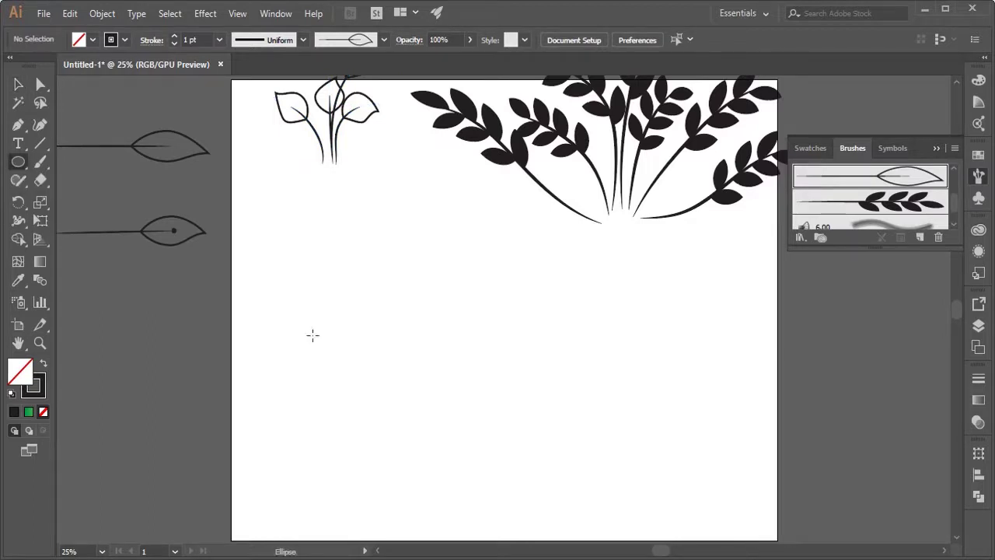
pyautogui.moveTo(452, 309); pyautogui.dragTo(499, 357)
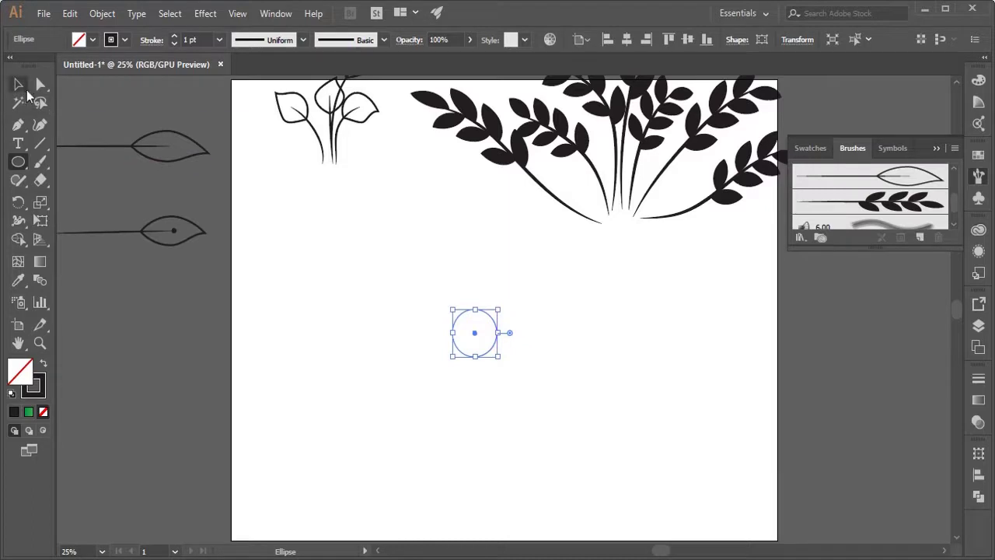
# Ungroup the leaf sample on the left and select just its leaf outline
pyautogui.click(18, 84)
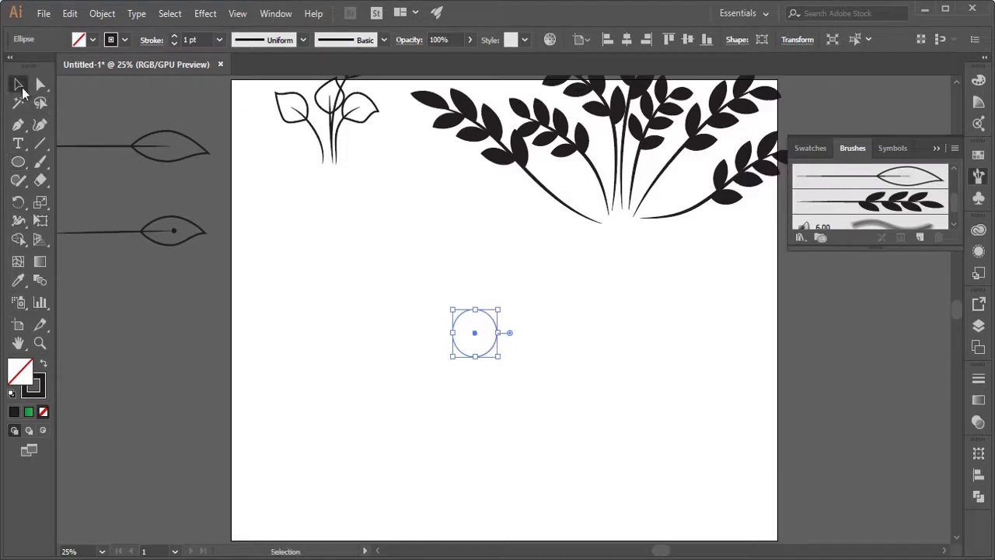
pyautogui.click(207, 157)
pyautogui.rightClick(207, 158)
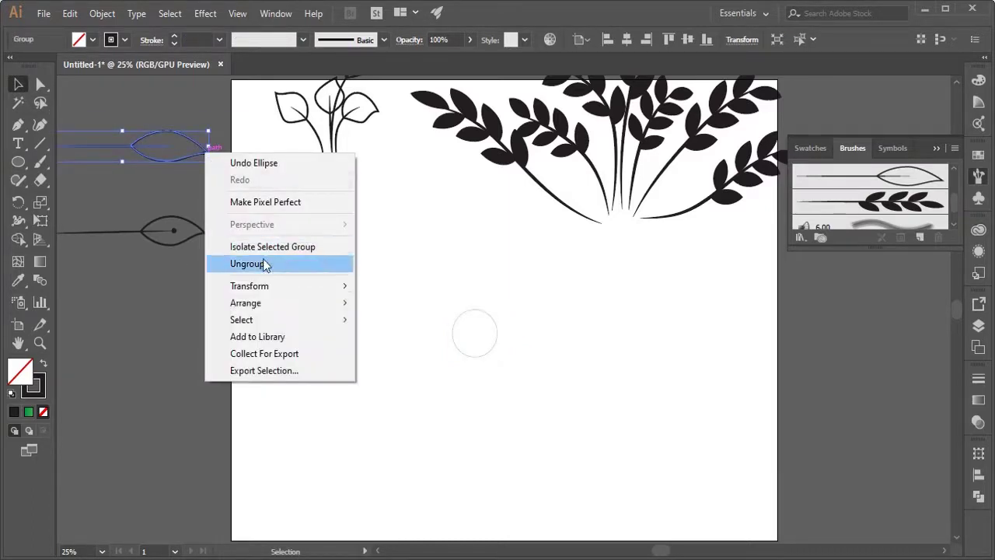
pyautogui.click(264, 265)
pyautogui.click(305, 256)
pyautogui.click(211, 150)
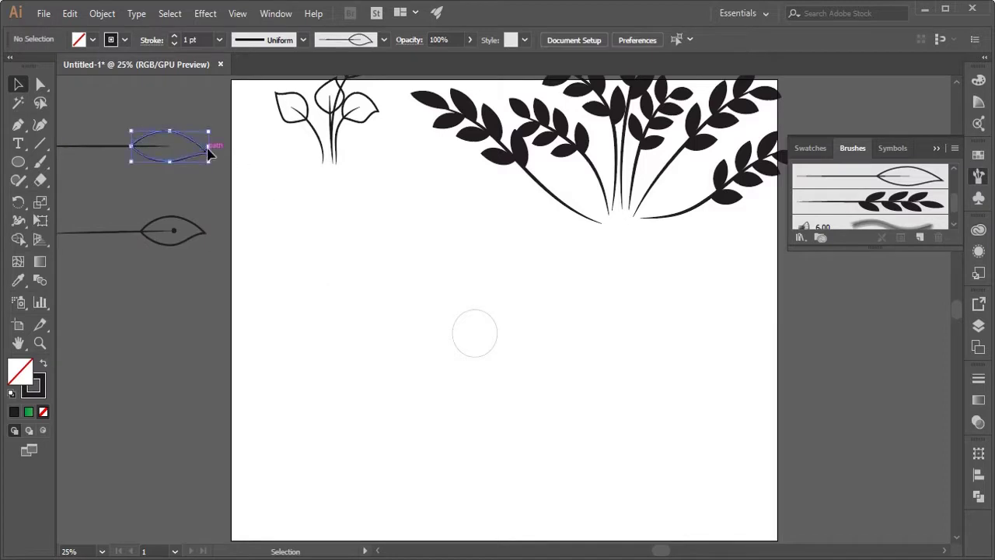
# Paste a copy of the leaf, rotate it upright and place it above the circle
pyautogui.hotkey('ctrl', 'c')
pyautogui.hotkey('ctrl', 'v')
pyautogui.press('v')
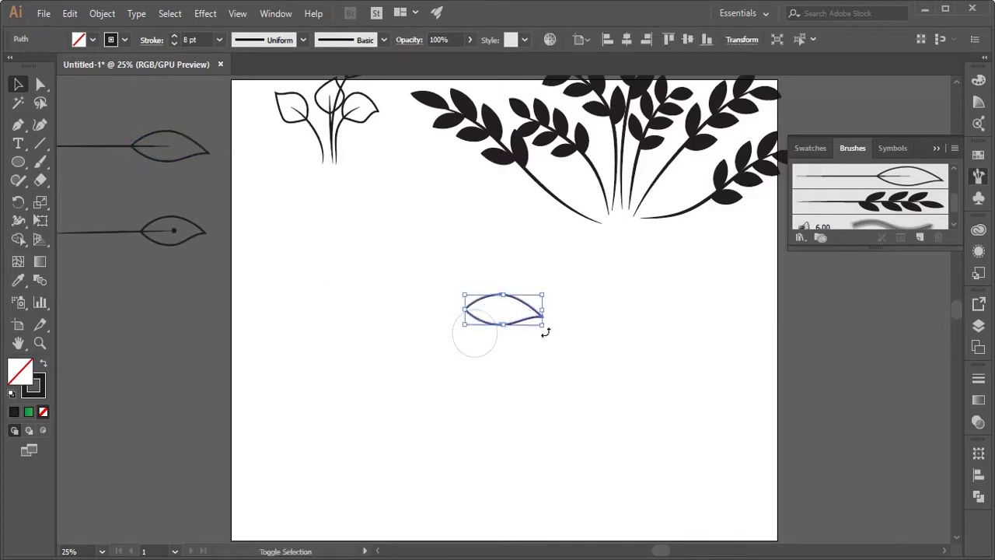
pyautogui.moveTo(545, 332); pyautogui.dragTo(515, 281)
pyautogui.moveTo(518, 326); pyautogui.dragTo(490, 288)
pyautogui.click(544, 399)
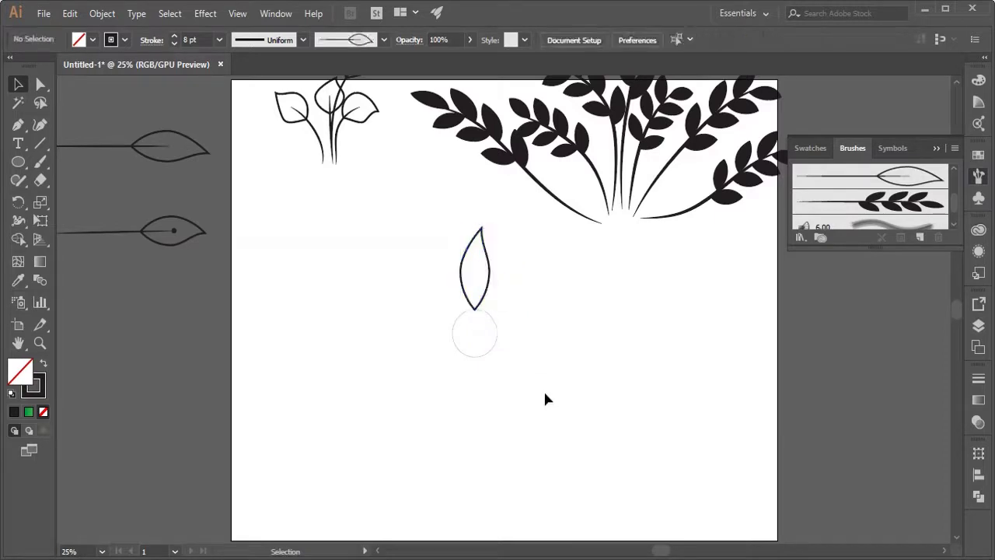
pyautogui.click(472, 310)
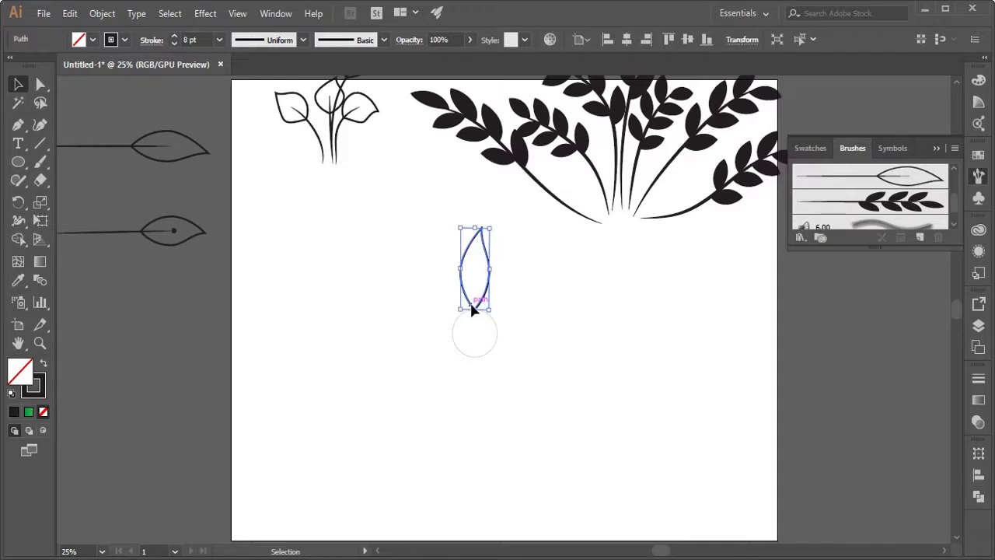
# Swap the leaf's stroke to fill and colour it pink E53589 with no outline
pyautogui.doubleClick(44, 386)
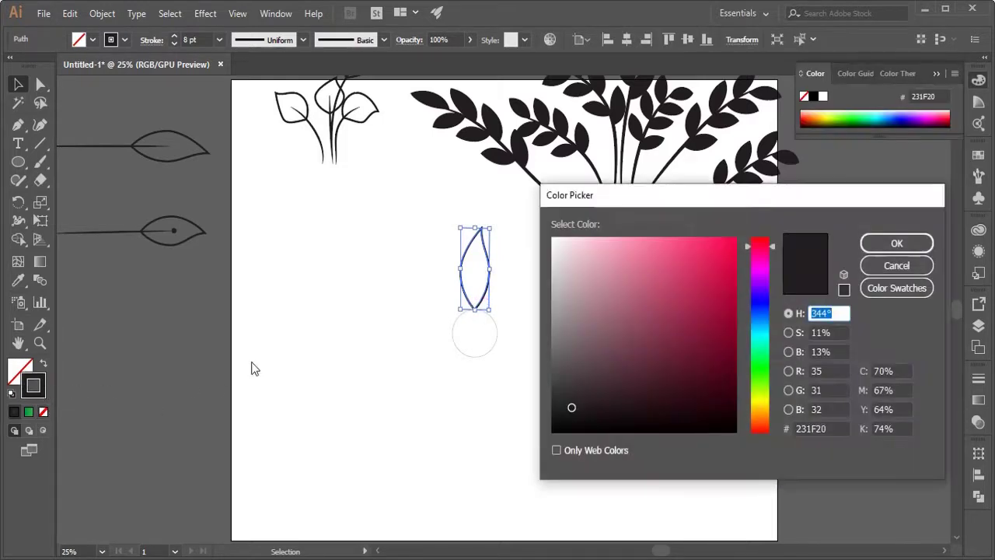
pyautogui.click(883, 267)
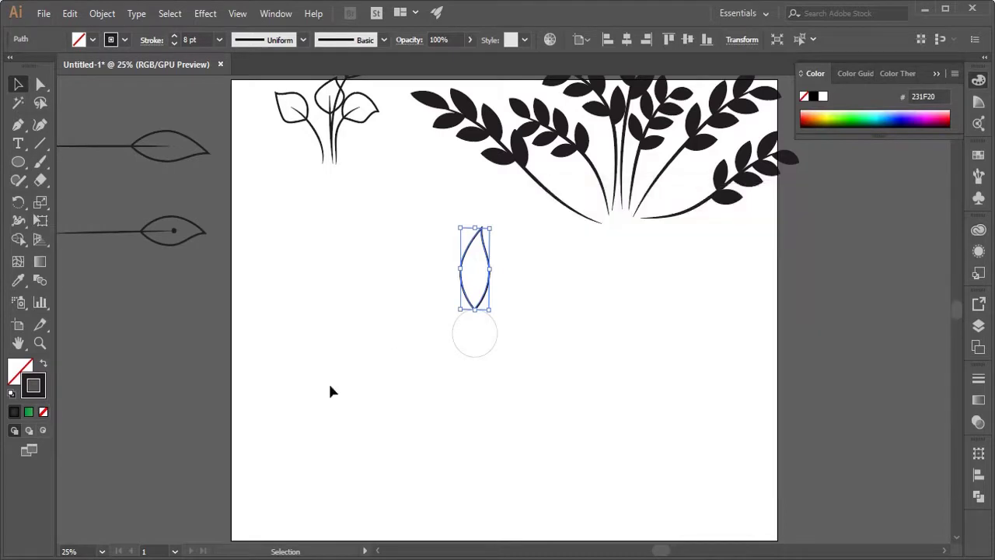
pyautogui.click(44, 366)
pyautogui.doubleClick(20, 374)
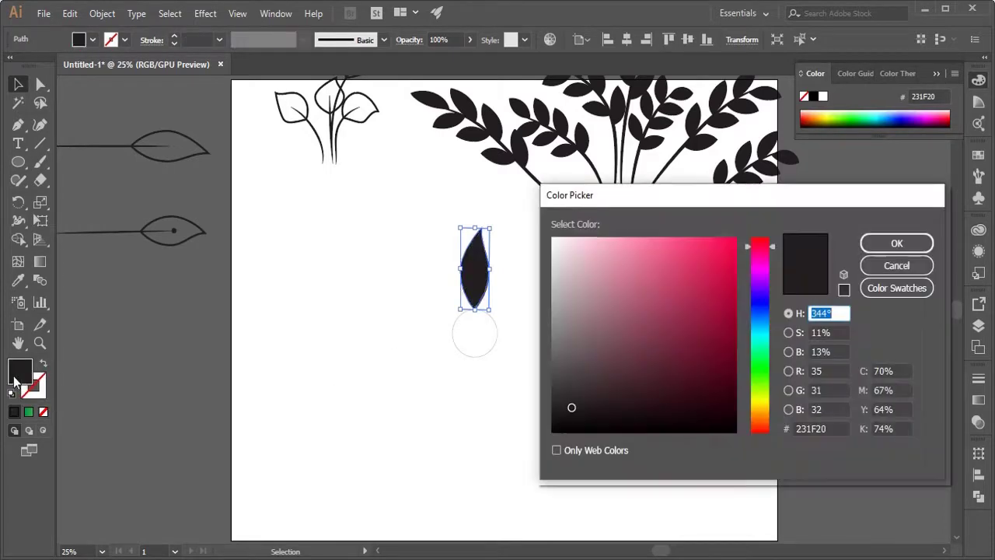
pyautogui.click(765, 262)
pyautogui.click(684, 251)
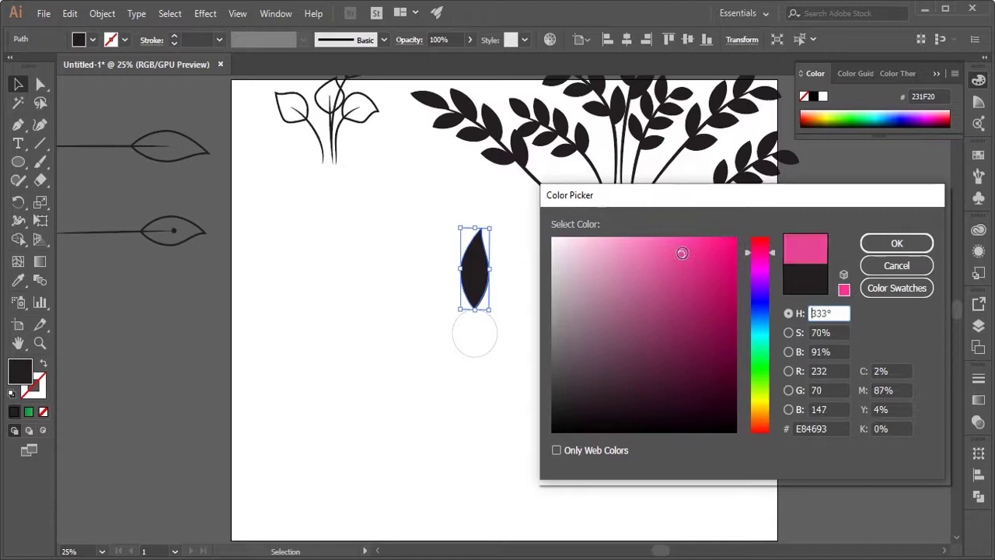
pyautogui.click(897, 243)
pyautogui.click(372, 364)
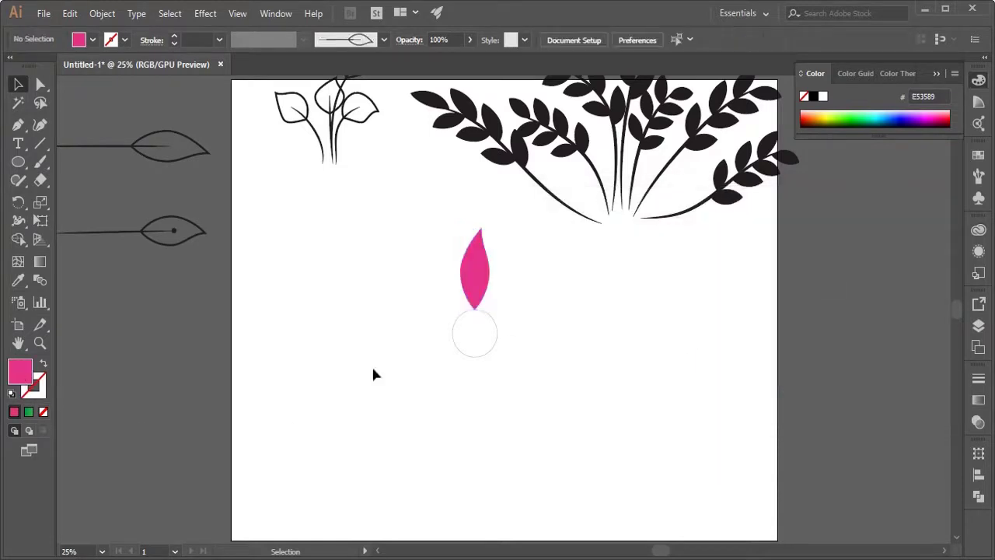
pyautogui.click(497, 329)
pyautogui.click(435, 404)
# Rotate-copy the pink petal 360/10 around the circle's centre, repeating until ten petals ring it
pyautogui.click(483, 281)
pyautogui.press('r')
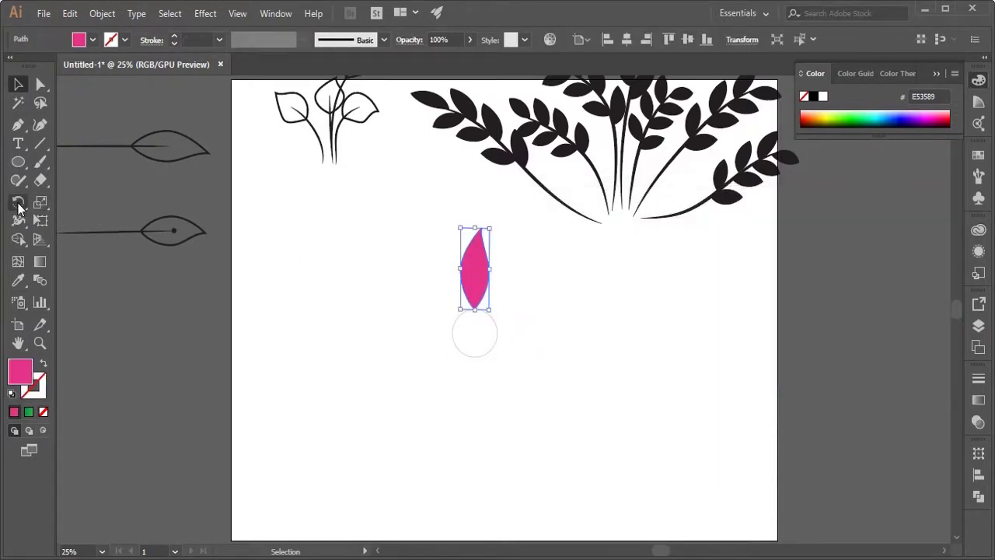
pyautogui.keyDown('alt'); pyautogui.click(475, 332); pyautogui.keyUp('alt')
pyautogui.write('360/40')
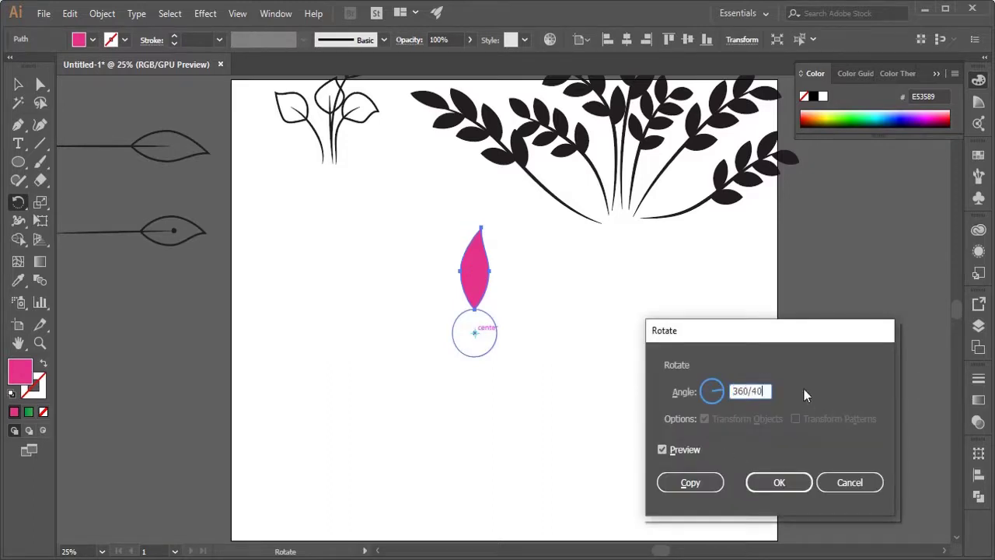
pyautogui.press('BackSpace')
pyautogui.press('BackSpace')
pyautogui.write('10')
pyautogui.click(691, 483)
pyautogui.hotkey('ctrl', 'd')
pyautogui.hotkey('ctrl', 'd')
pyautogui.hotkey('ctrl', 'd')
pyautogui.hotkey('ctrl', 'd')
pyautogui.hotkey('ctrl', 'd')
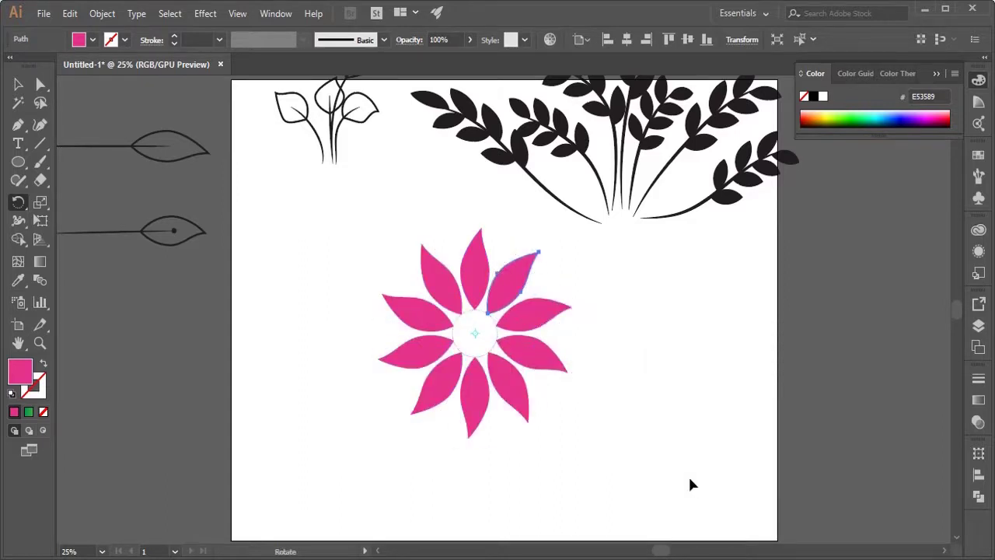
# Shift the top petal slightly and make a rotated copy of it about the flower centre
pyautogui.press('v')
pyautogui.keyDown('ctrl'); pyautogui.click(478, 263); pyautogui.keyUp('ctrl')
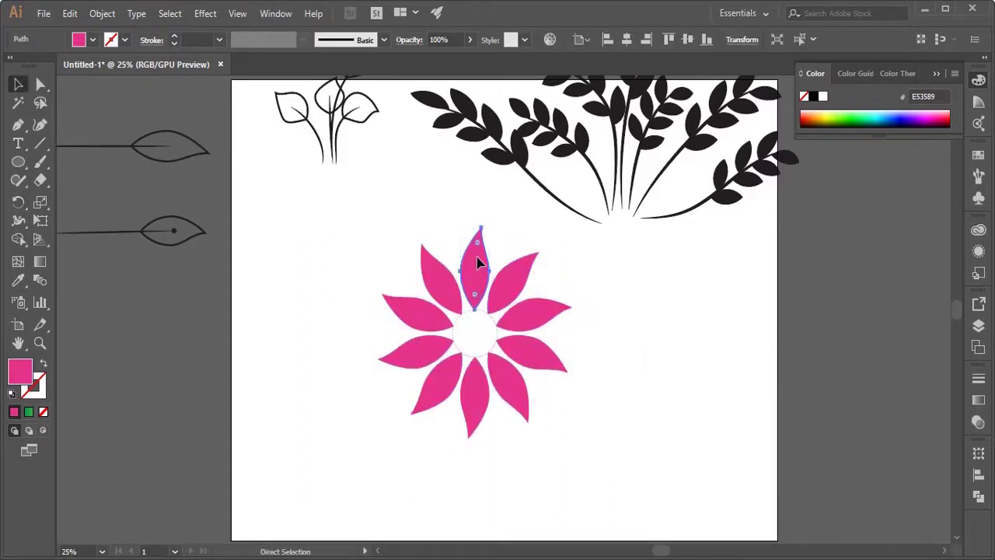
pyautogui.moveTo(477, 263); pyautogui.dragTo(468, 280)
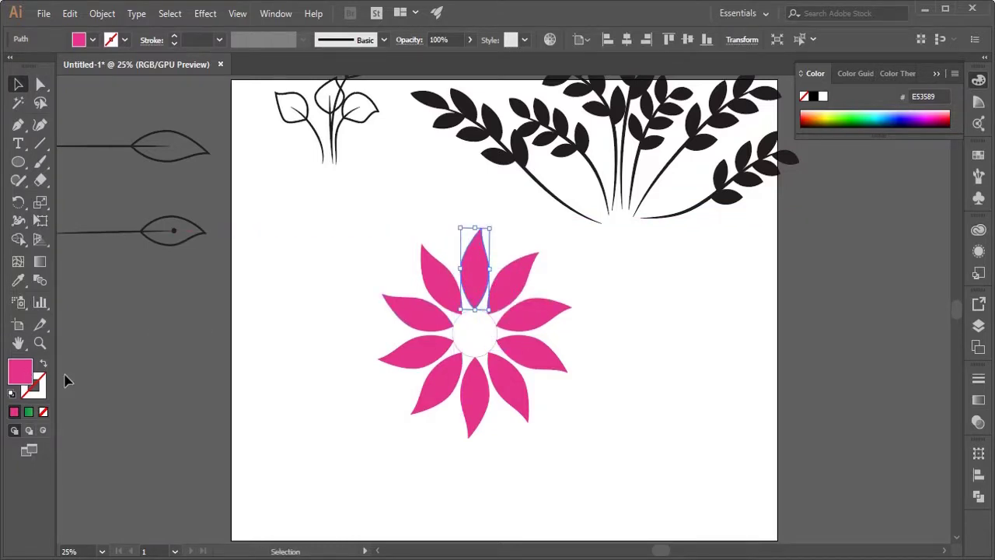
pyautogui.press('r')
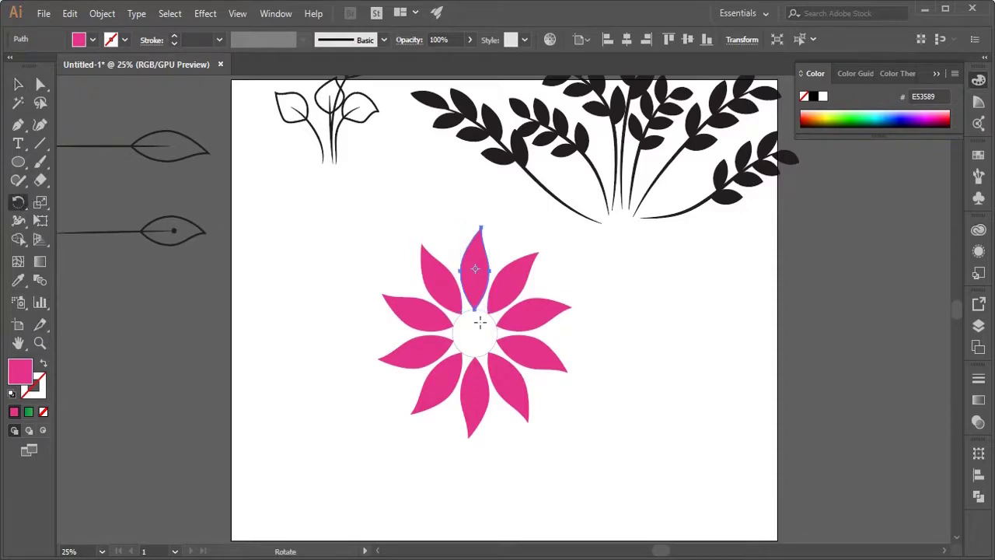
pyautogui.keyDown('alt'); pyautogui.click(475, 333); pyautogui.keyUp('alt')
pyautogui.write('360/20')
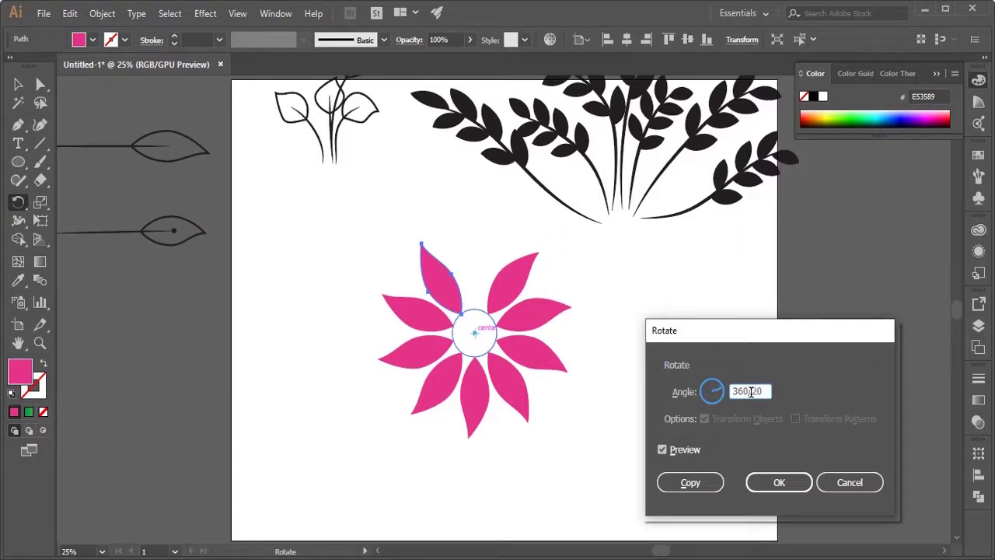
pyautogui.click(690, 482)
# Tilt the petal copy slightly and position it overlapping the top petal
pyautogui.click(472, 272)
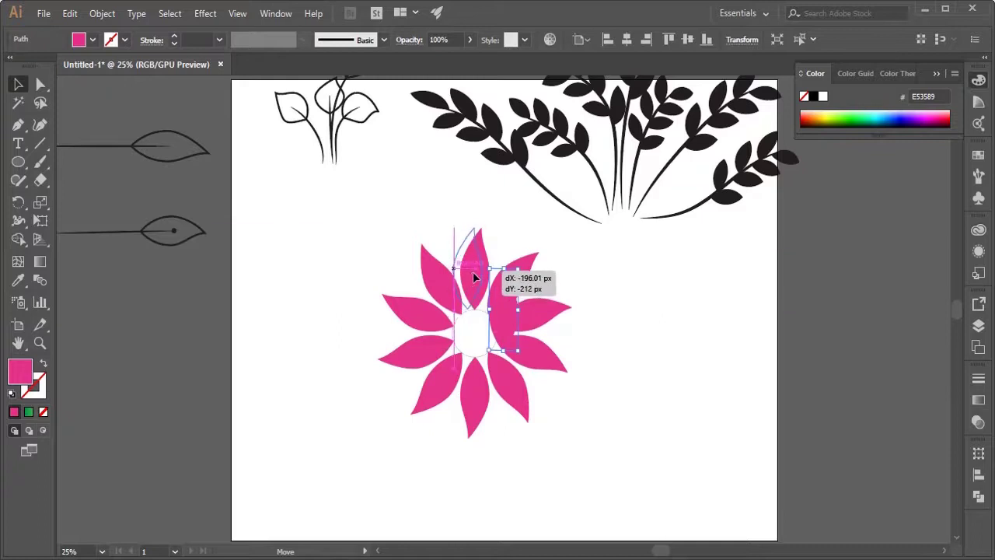
pyautogui.moveTo(476, 273); pyautogui.dragTo(472, 271)
pyautogui.moveTo(462, 226); pyautogui.dragTo(433, 230)
pyautogui.moveTo(466, 278); pyautogui.dragTo(466, 284)
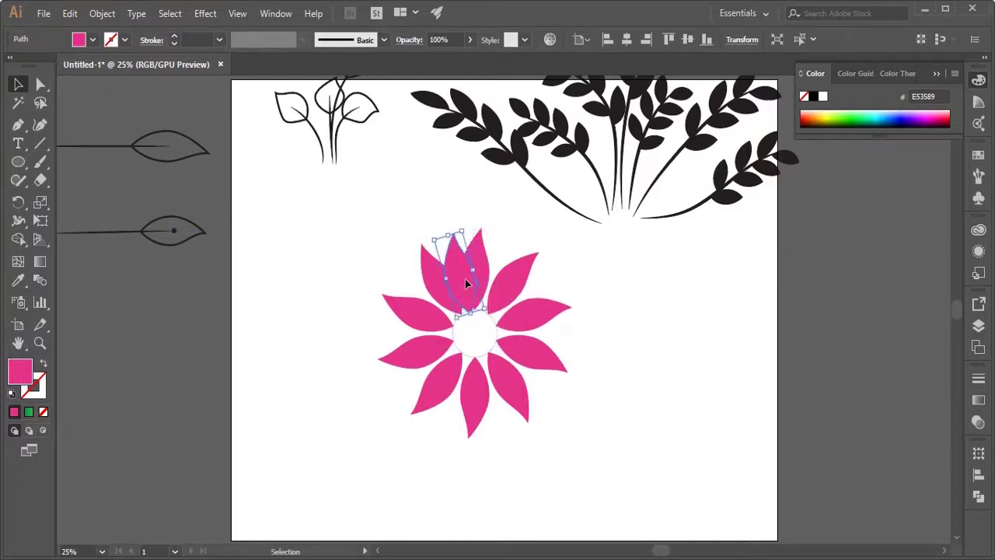
pyautogui.press('Up')
pyautogui.press('Left')
# Give the extra petal a deeper pink fill, E51076
pyautogui.doubleClick(20, 371)
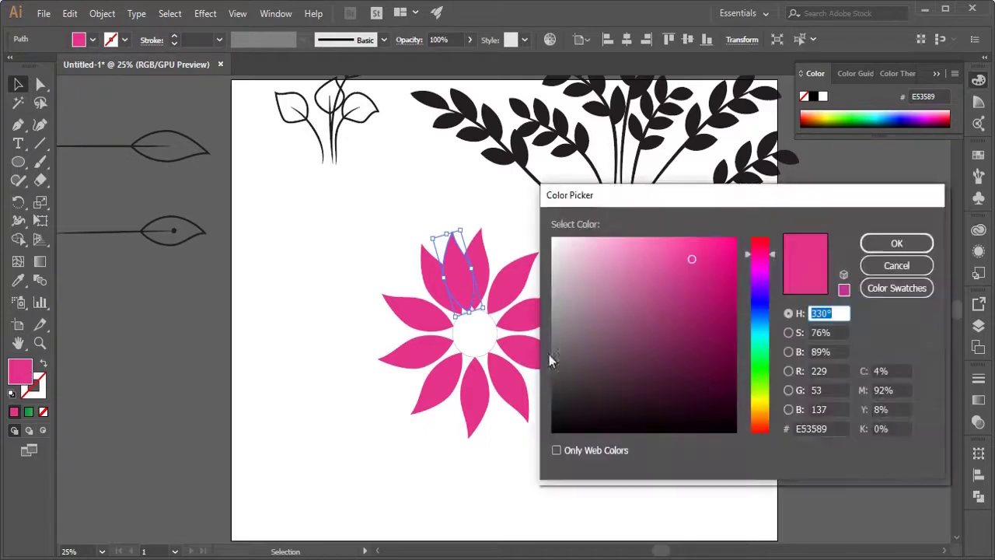
pyautogui.click(680, 257)
pyautogui.press('Return')
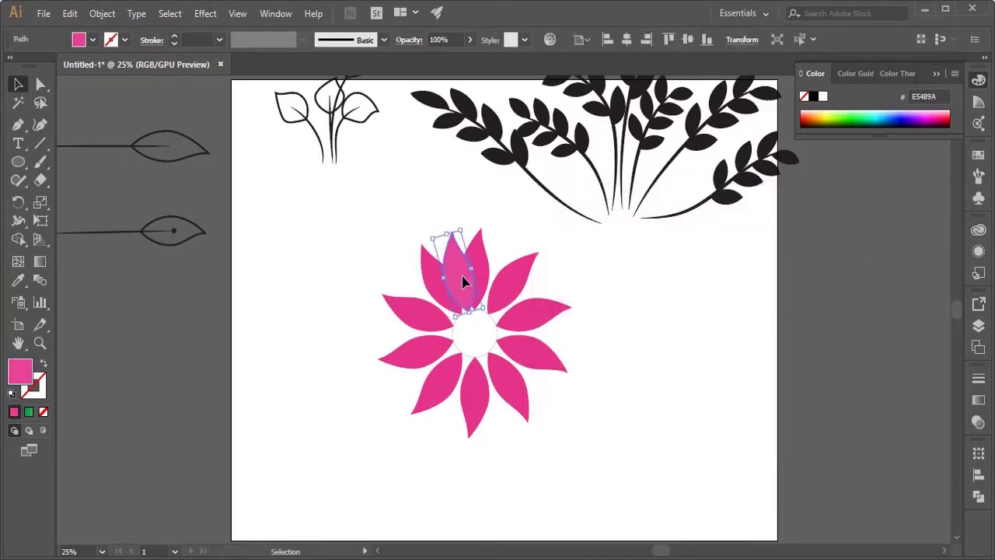
pyautogui.doubleClick(20, 372)
pyautogui.click(760, 252)
pyautogui.click(662, 256)
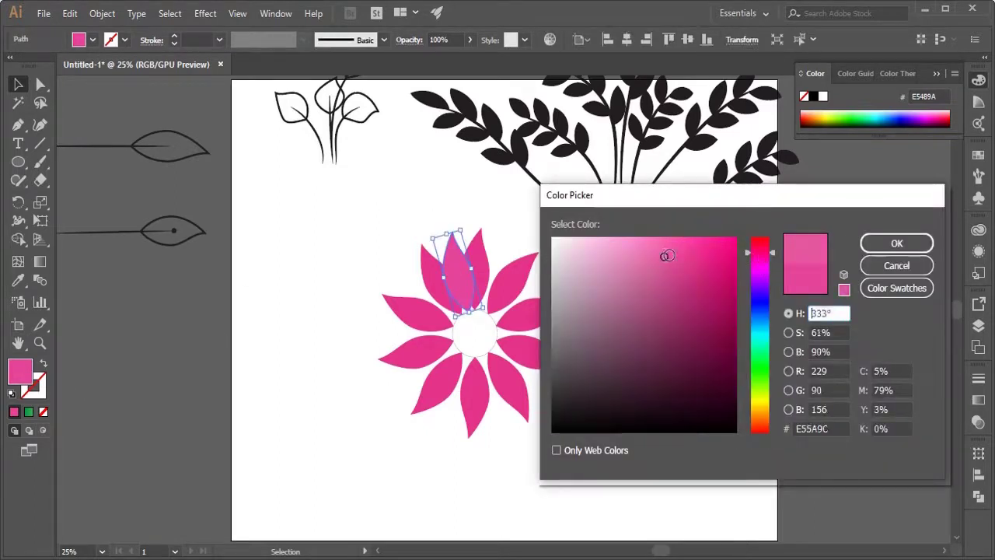
pyautogui.click(725, 255)
pyautogui.press('Return')
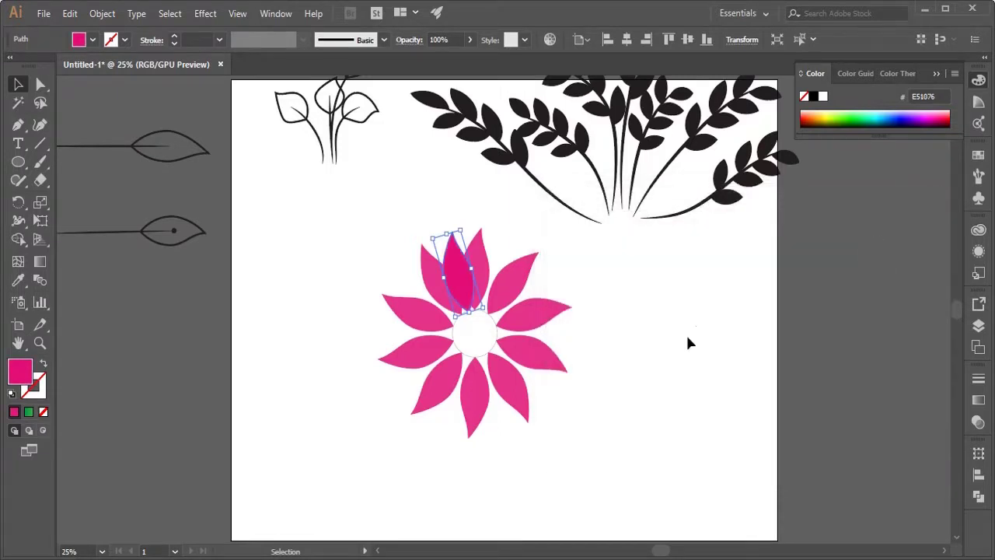
# Rotate-copy the deep pink petal 36° around the flower centre, repeating to fill the gaps
pyautogui.click(17, 201)
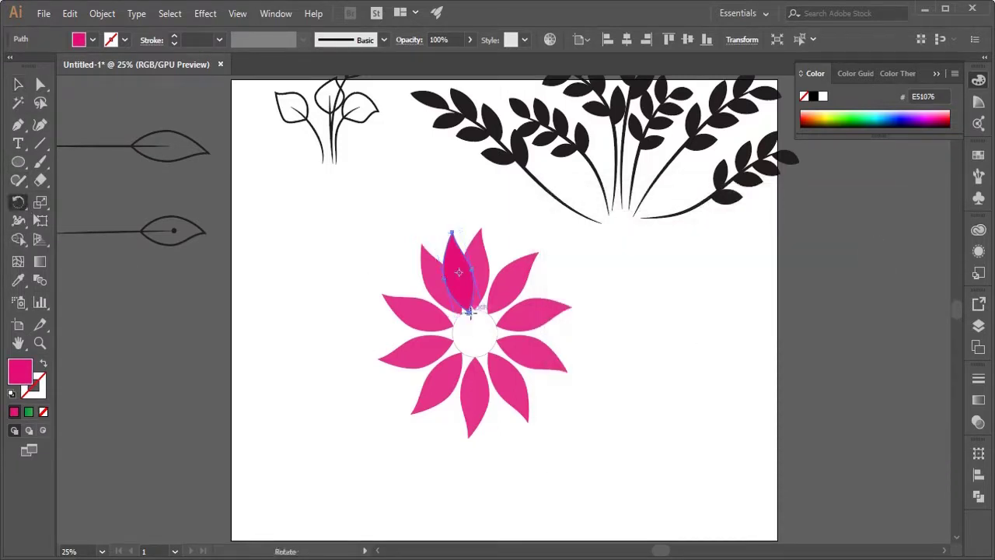
pyautogui.keyDown('alt'); pyautogui.click(476, 335); pyautogui.keyUp('alt')
pyautogui.click(709, 482)
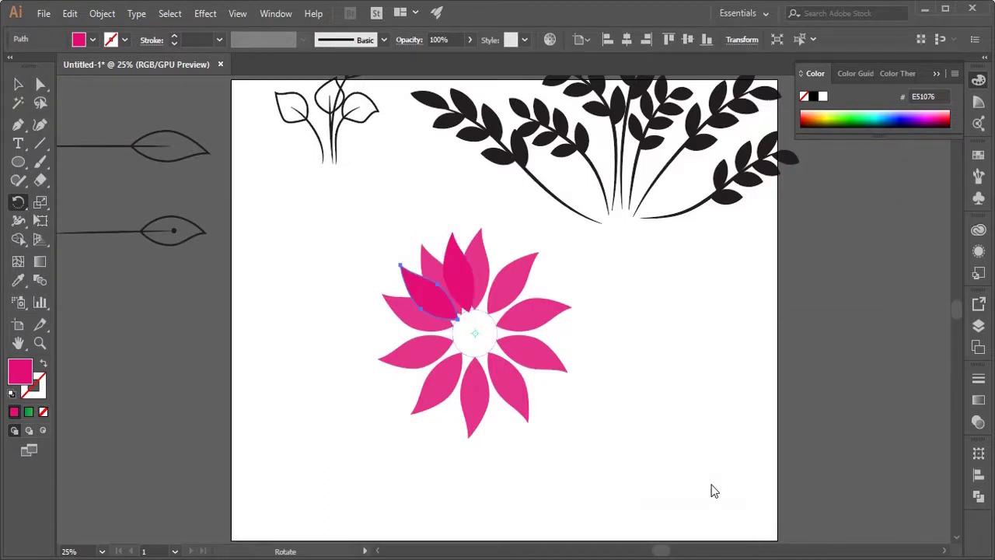
pyautogui.hotkey('ctrl', 'd')
pyautogui.hotkey('ctrl', 'd')
pyautogui.hotkey('ctrl', 'd')
pyautogui.press('v')
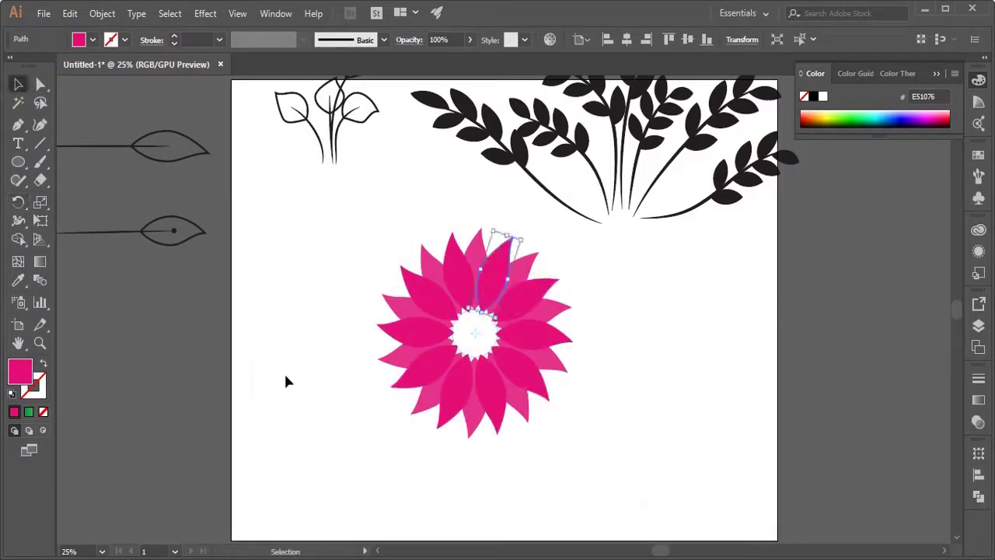
pyautogui.click(284, 371)
# Fill the centre circle near-black (1C1A19), centre it and bring it in front of the petals
pyautogui.click(479, 346)
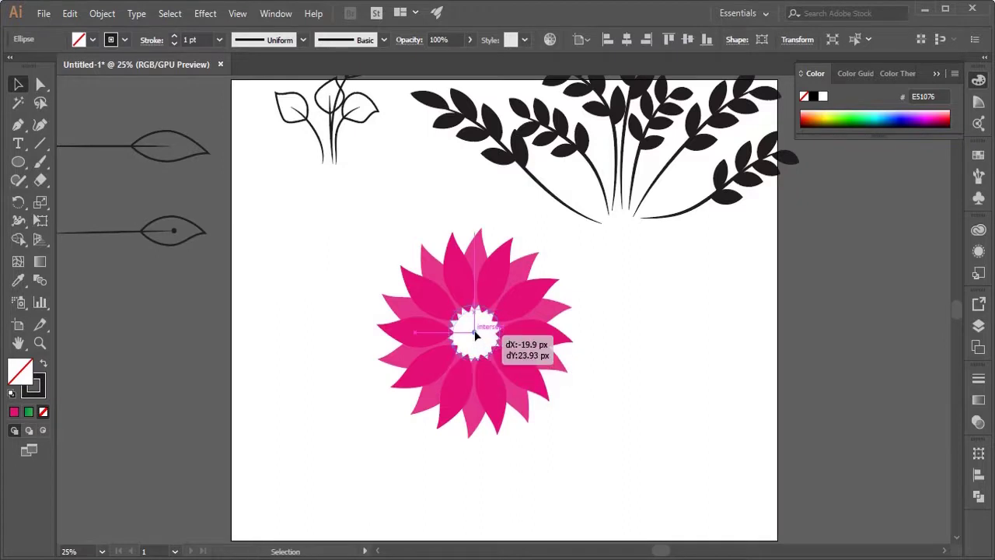
pyautogui.moveTo(478, 341); pyautogui.dragTo(474, 337)
pyautogui.click(43, 363)
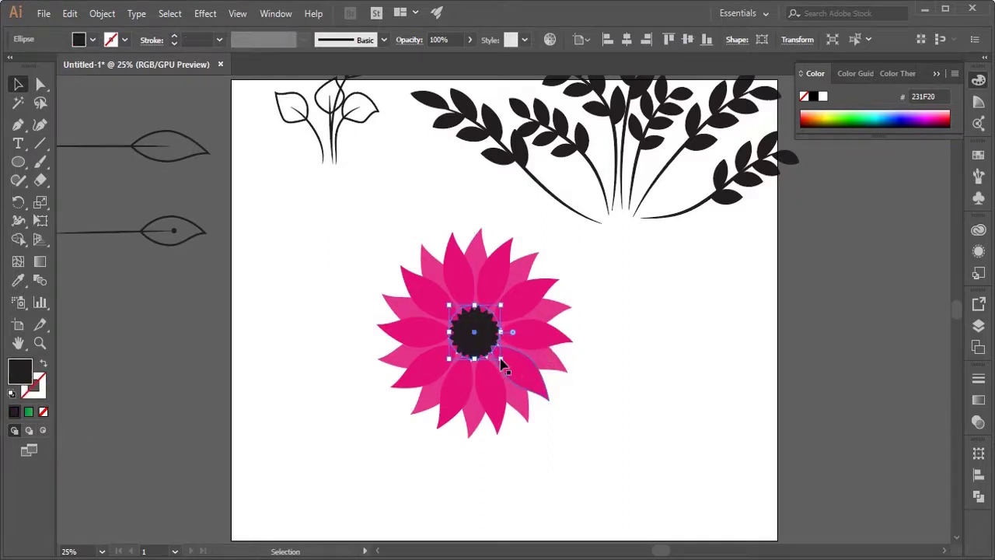
pyautogui.moveTo(488, 340); pyautogui.dragTo(485, 340)
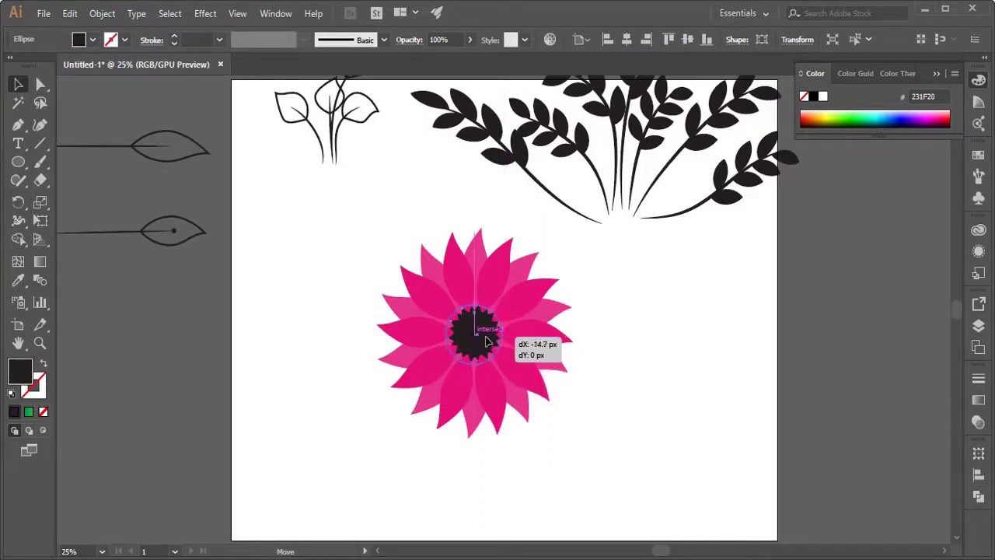
pyautogui.rightClick(485, 337)
pyautogui.click(682, 329)
pyautogui.click(657, 351)
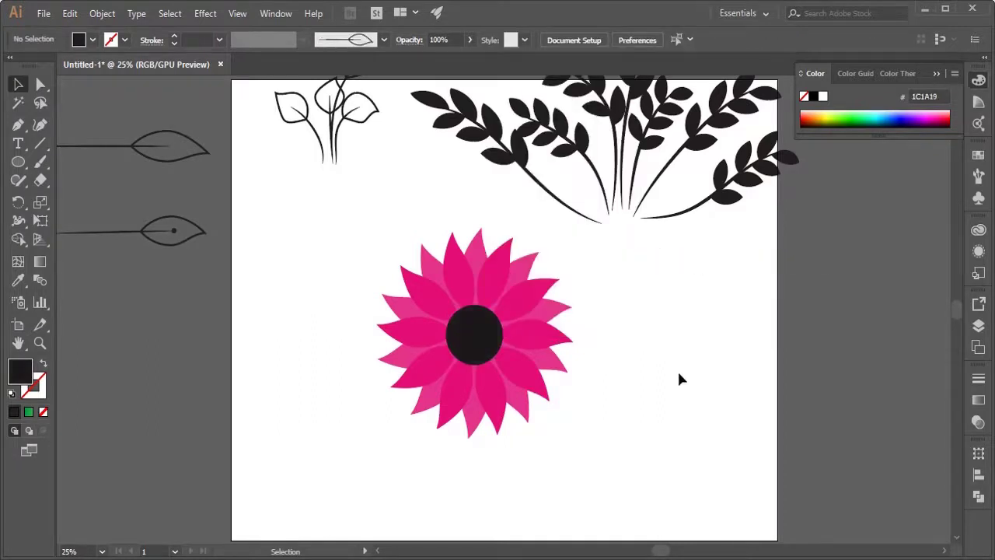
# Group the whole flower and move it lower on the artboard
pyautogui.moveTo(582, 447); pyautogui.dragTo(379, 257)
pyautogui.hotkey('ctrl', 'g')
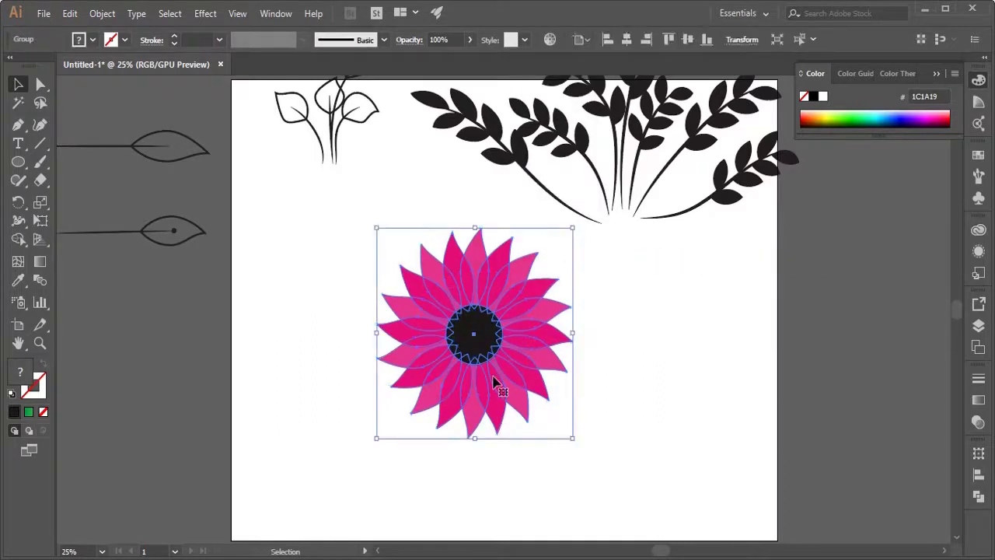
pyautogui.hotkey('ctrl', 'shift', 'a')
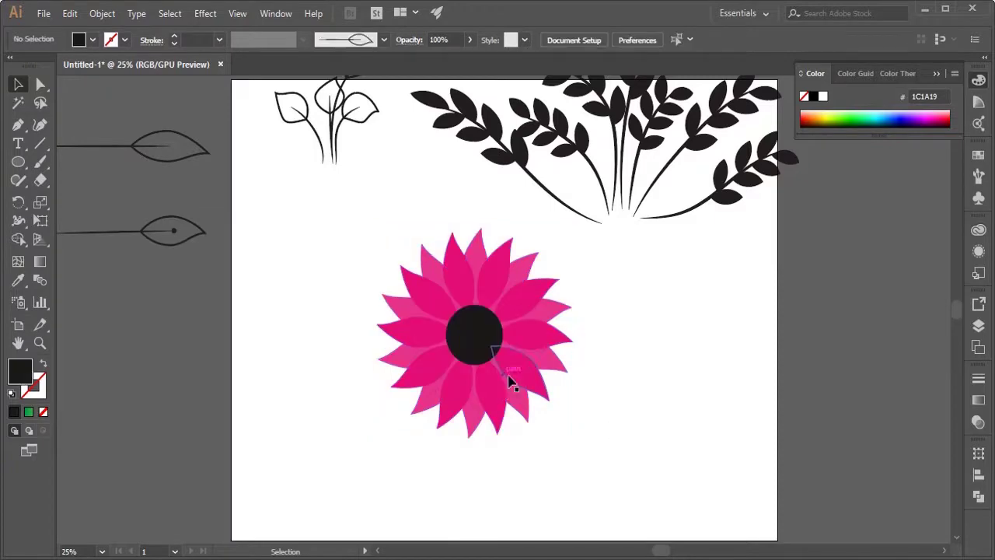
pyautogui.moveTo(509, 378); pyautogui.dragTo(523, 442)
pyautogui.click(315, 379)
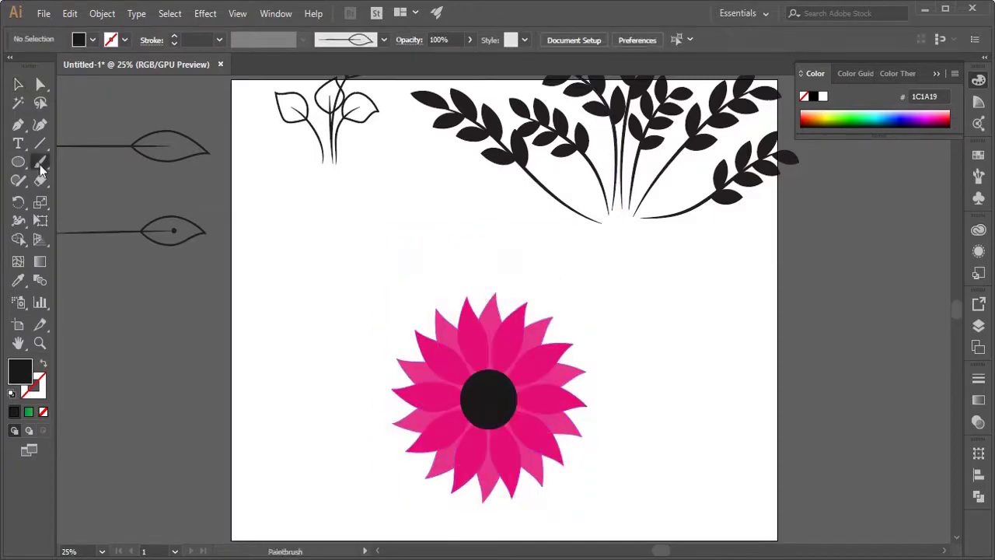